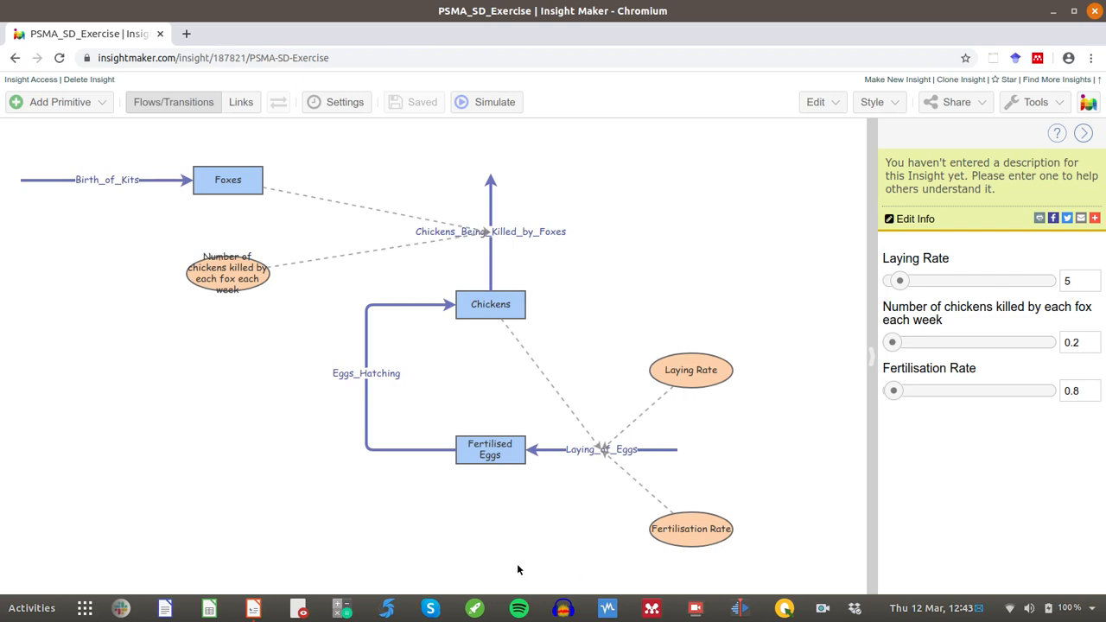
Step: Switch to LibreOffice Impress, review the "Exercise 1 – Adapting the Model" slide, and return to the Insight Maker model in Chromium
{"action": "left_click", "coordinate": [264, 608]}
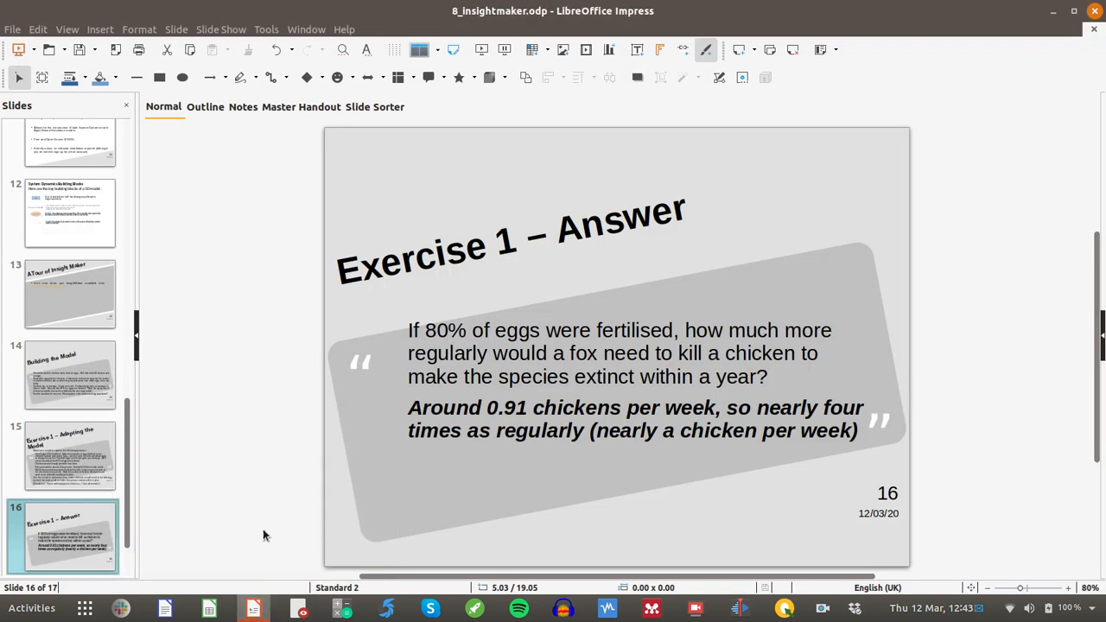
{"action": "left_click", "coordinate": [58, 389]}
{"action": "key", "text": "Down"}
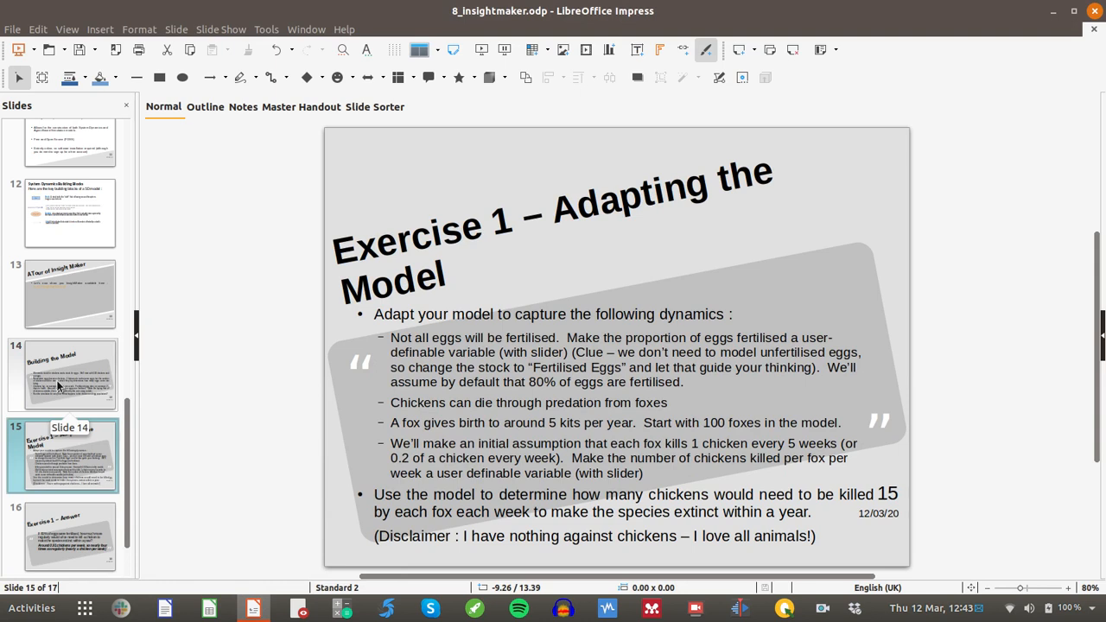
{"action": "key", "text": "alt+Tab"}
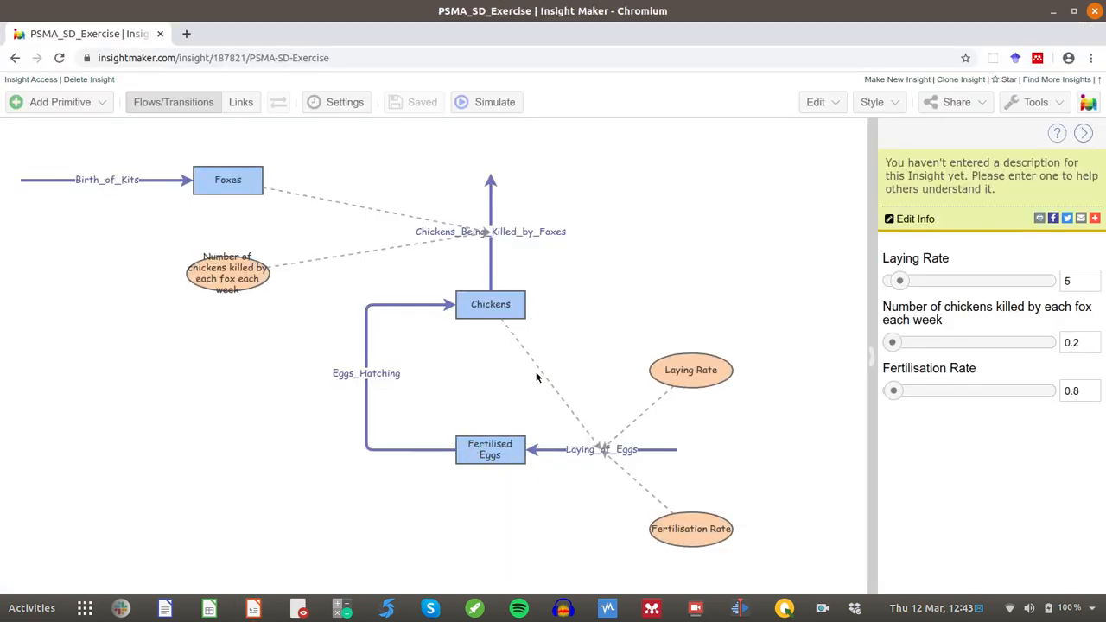
{"action": "key", "text": "alt+Tab"}
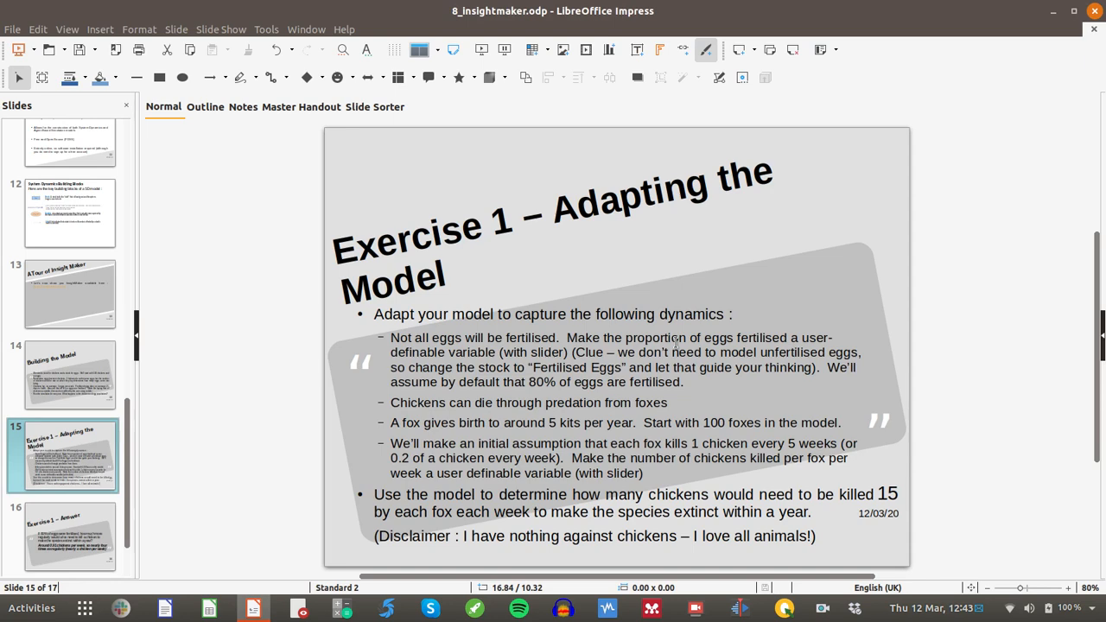
{"action": "key", "text": "alt+Tab"}
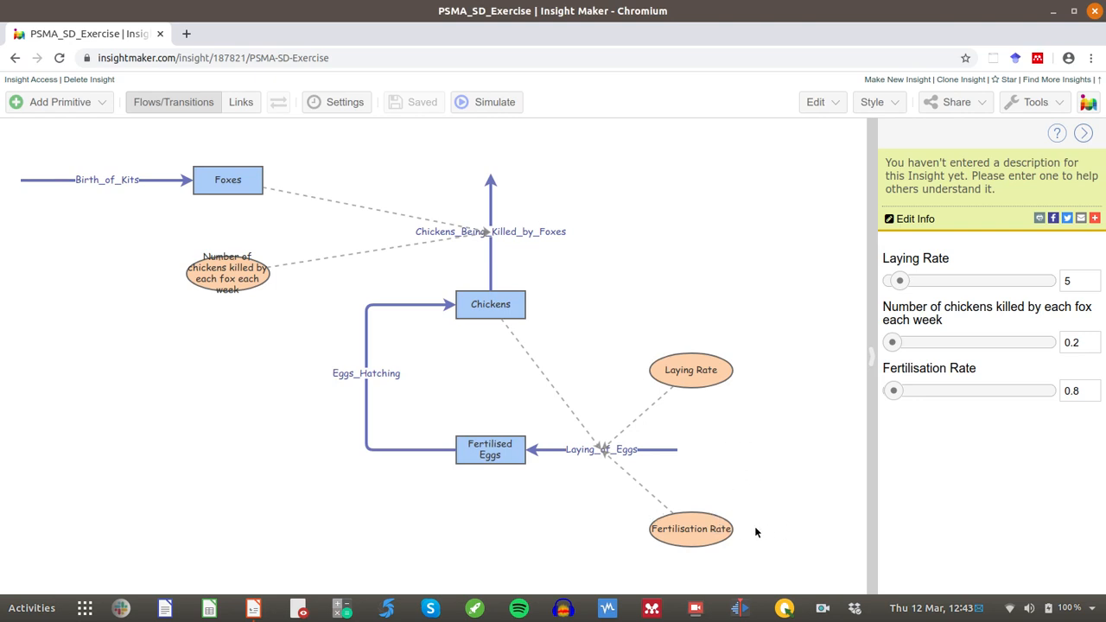
Step: Inspect the settings of the Fertilisation Rate and Laying Rate variables
{"action": "left_click", "coordinate": [703, 537]}
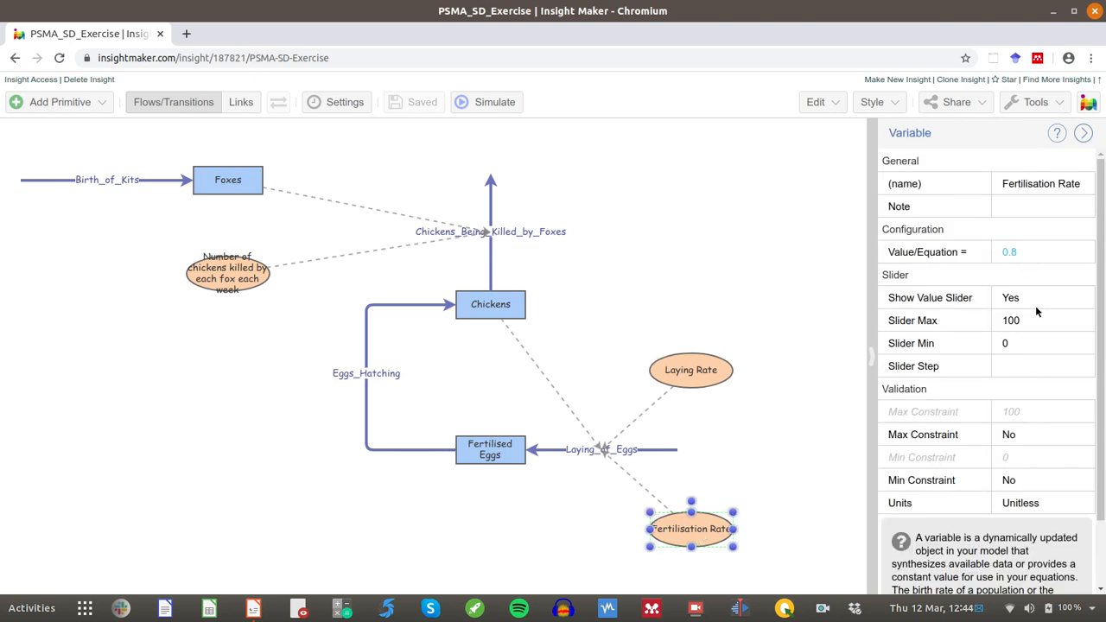
{"action": "left_click", "coordinate": [838, 418]}
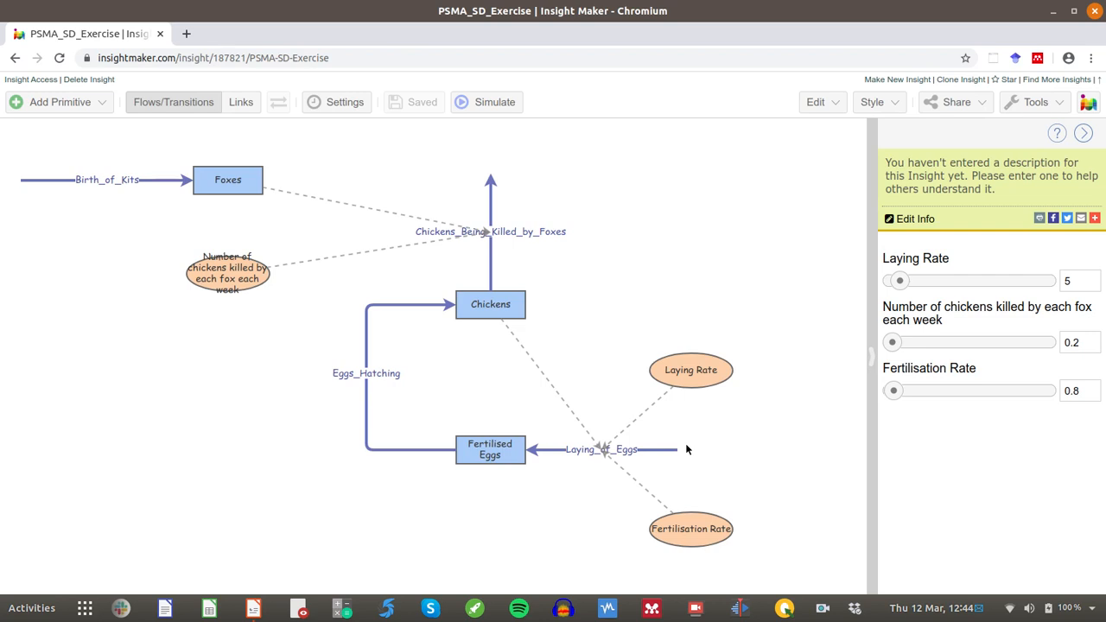
{"action": "left_click", "coordinate": [694, 374]}
{"action": "left_click", "coordinate": [750, 434]}
Step: Examine the flow rate equation of the Laying_of_Eggs flow and close it without changes
{"action": "left_click", "coordinate": [647, 453]}
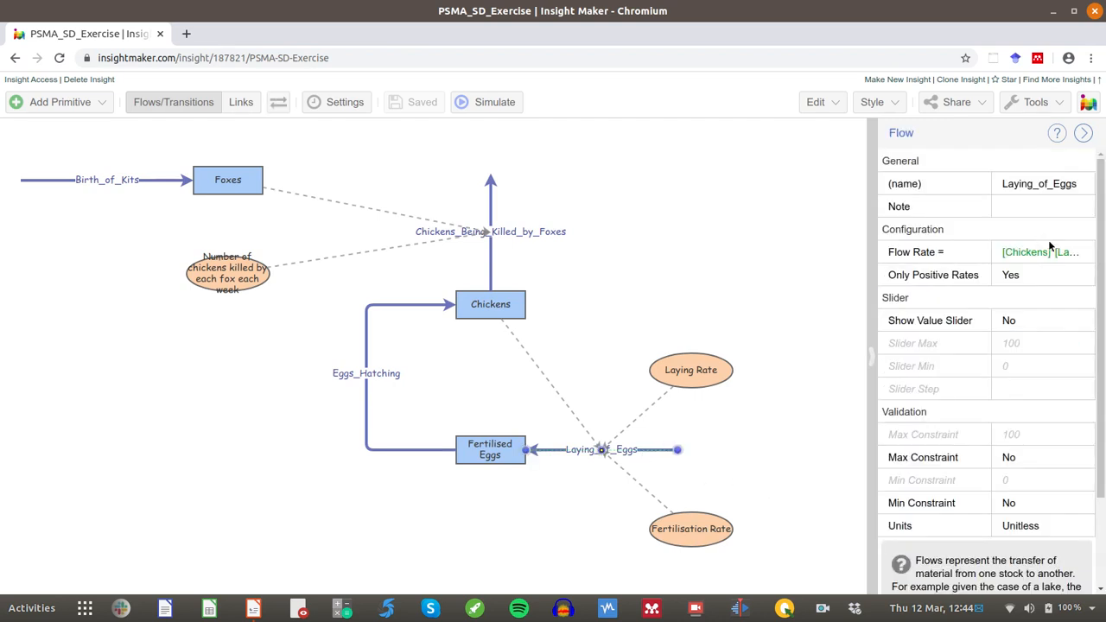
{"action": "left_click", "coordinate": [1077, 255]}
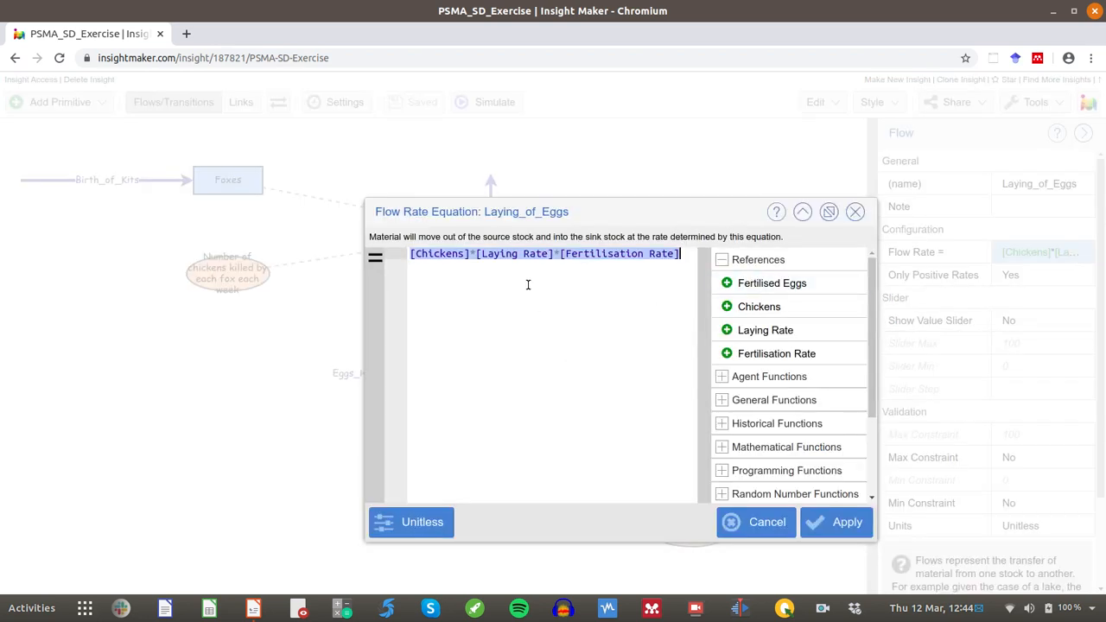
{"action": "left_click", "coordinate": [528, 285]}
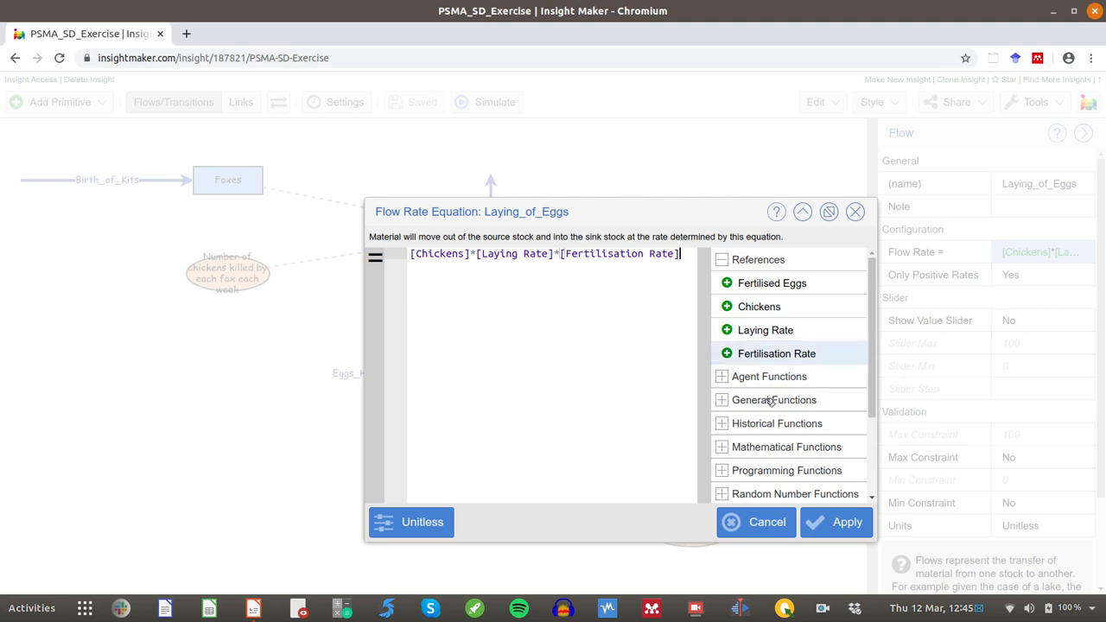
{"action": "left_click", "coordinate": [772, 530]}
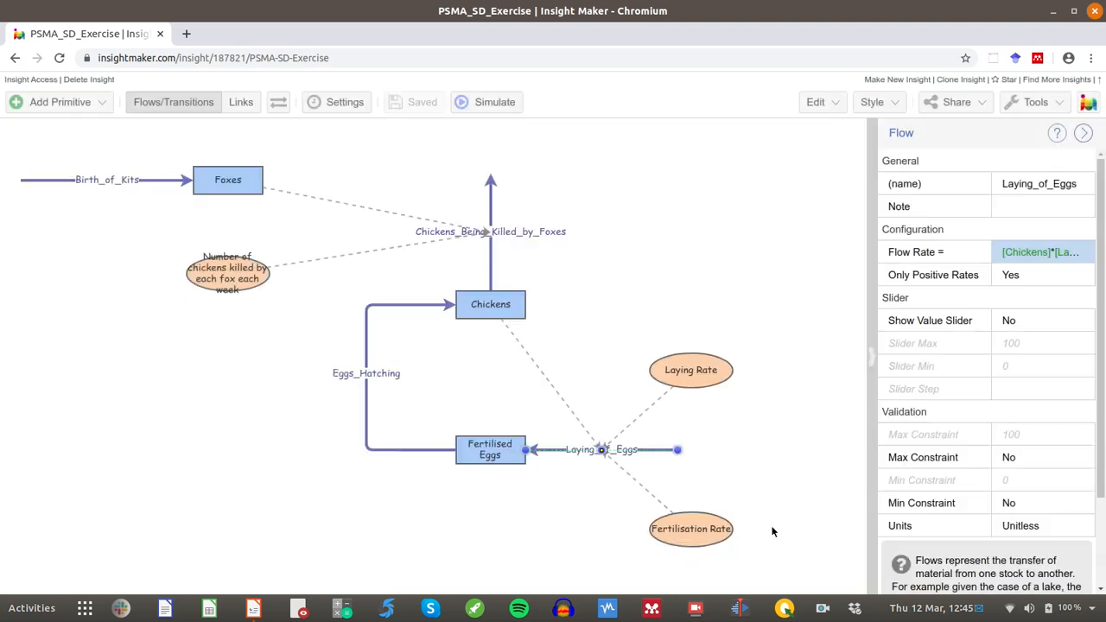
{"action": "left_click", "coordinate": [711, 416]}
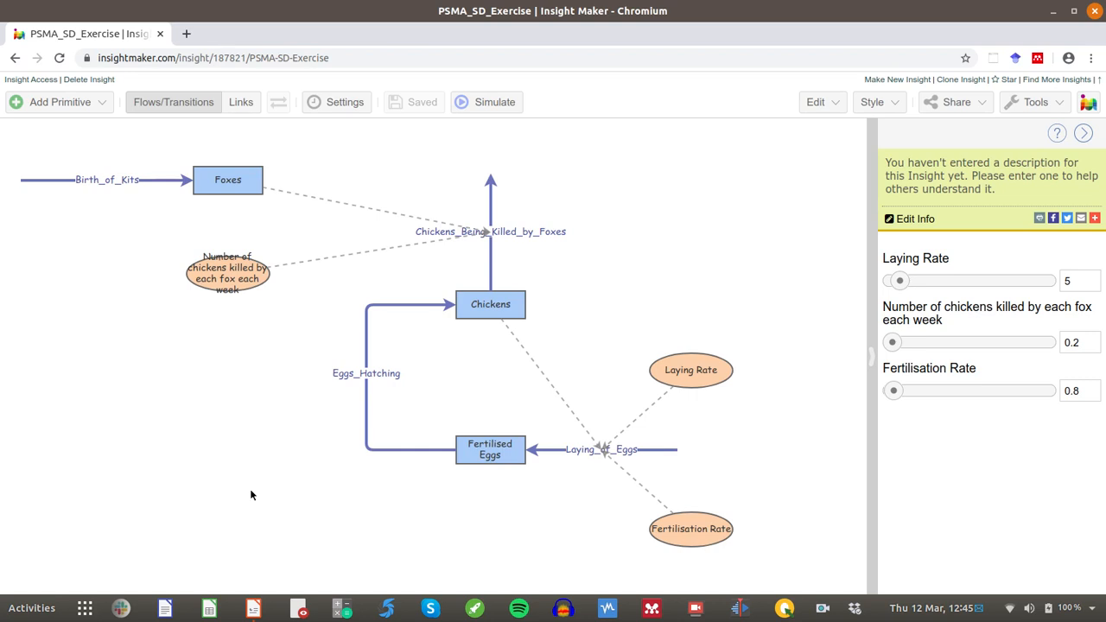
Step: Check the Foxes stock's initial value against the exercise slide in LibreOffice Impress, returning to the model in Chromium
{"action": "left_click", "coordinate": [247, 172]}
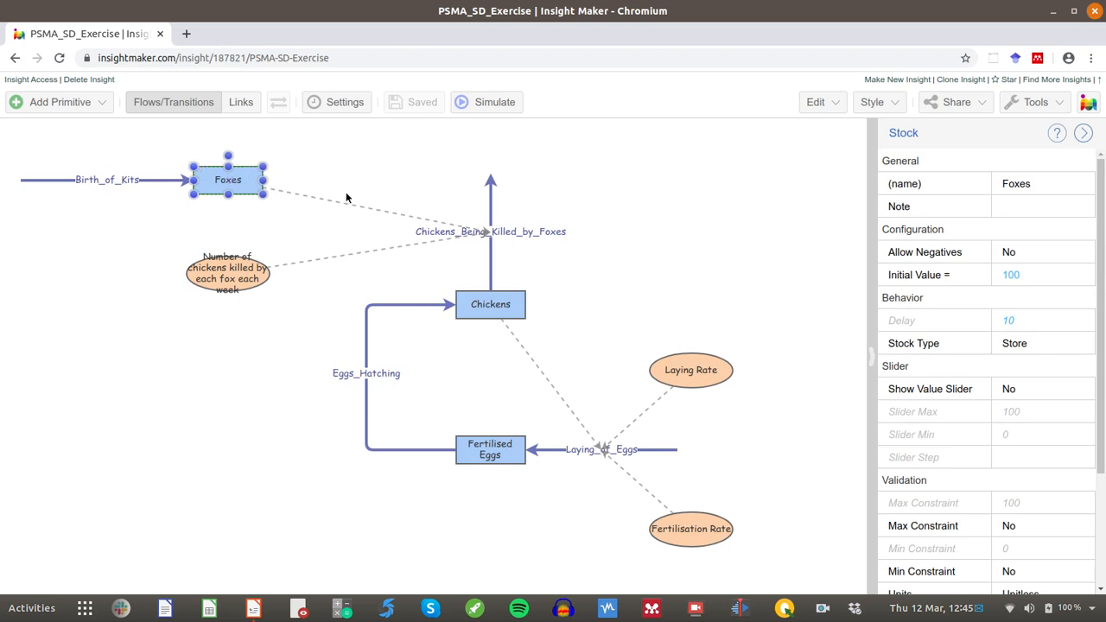
{"action": "key", "text": "alt+Tab"}
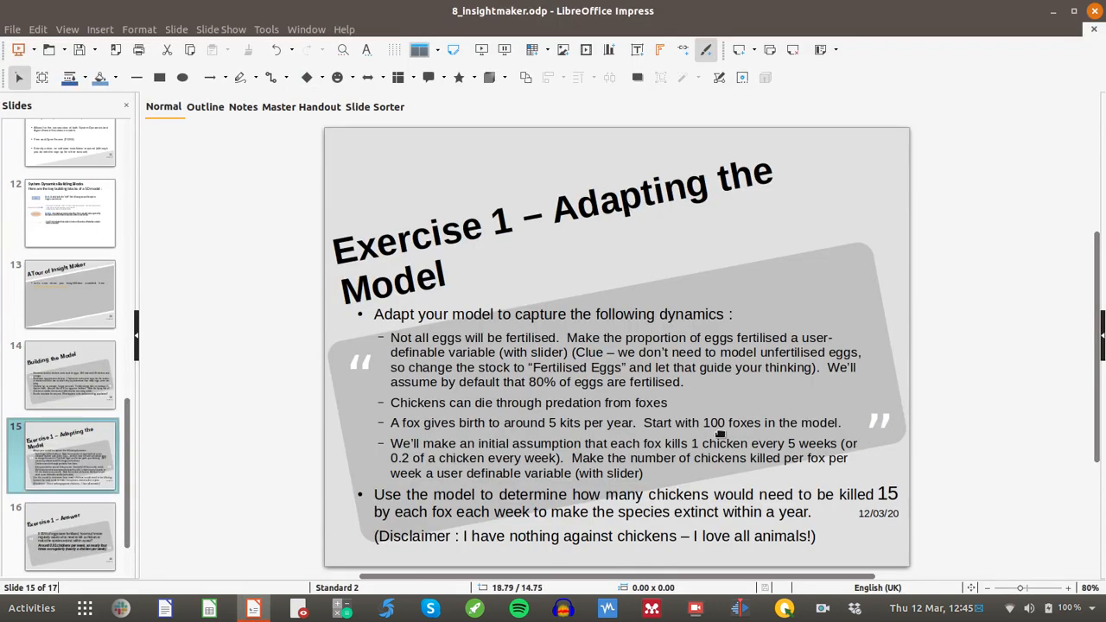
{"action": "key", "text": "alt+Tab"}
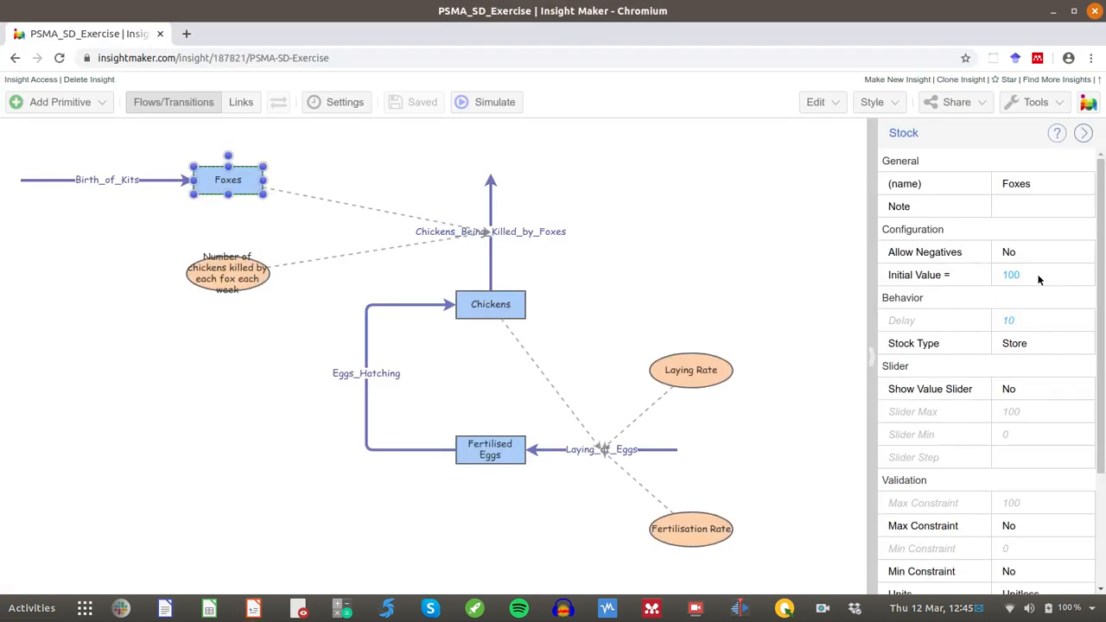
{"action": "left_click", "coordinate": [362, 182]}
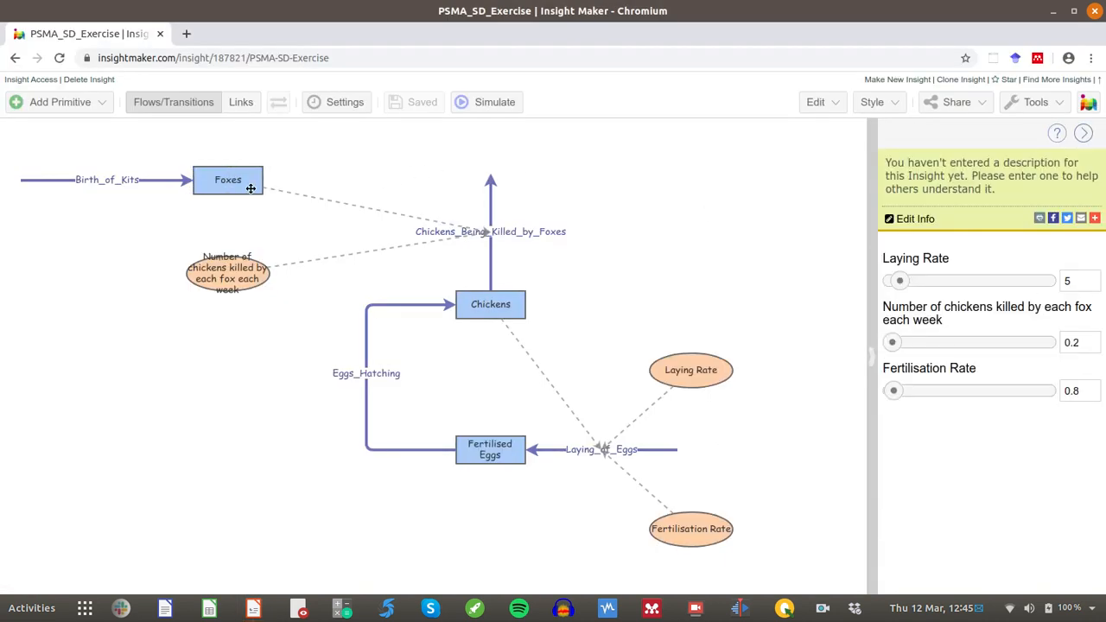
Step: Compare the Birth_of_Kits flow with the exercise slide in Impress, and examine its flow rate equation in Insight Maker without changing it
{"action": "left_click", "coordinate": [170, 179]}
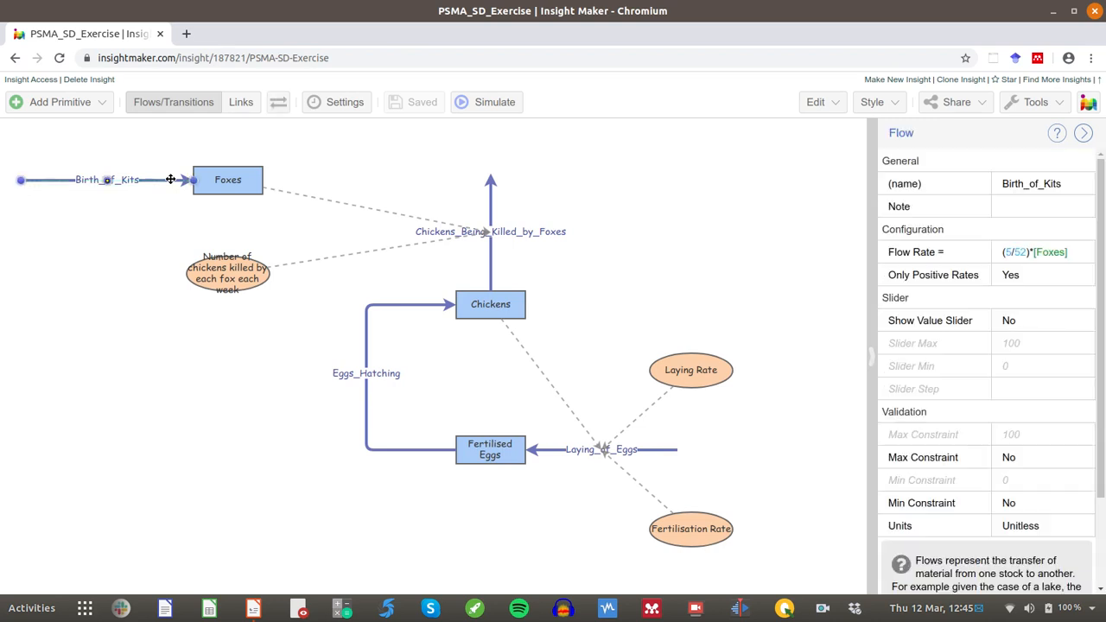
{"action": "key", "text": "alt+Tab"}
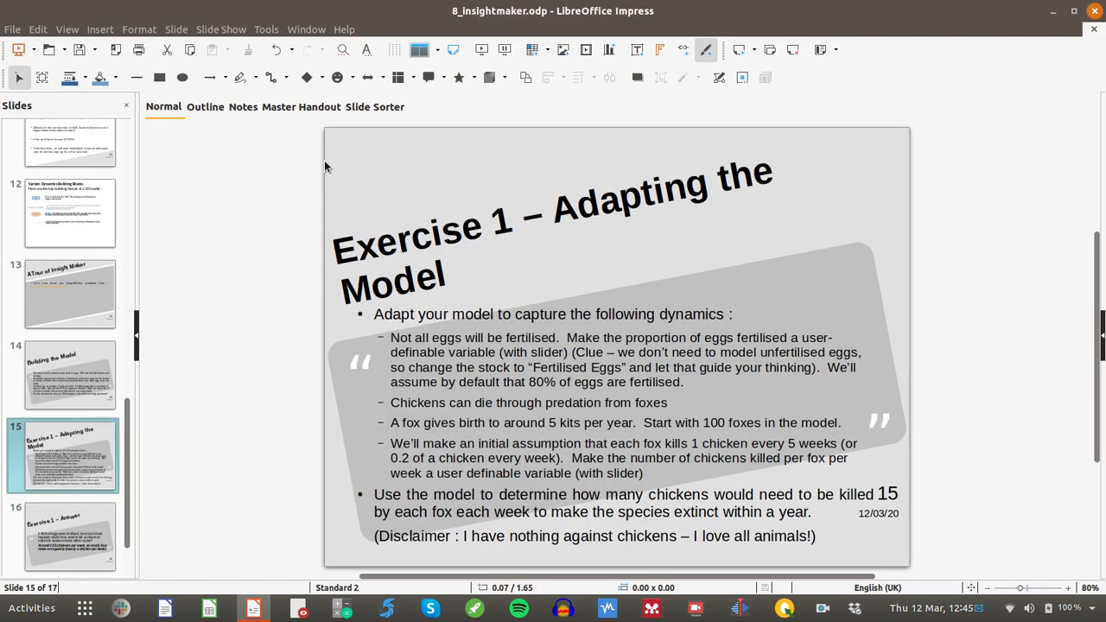
{"action": "key", "text": "alt+Tab"}
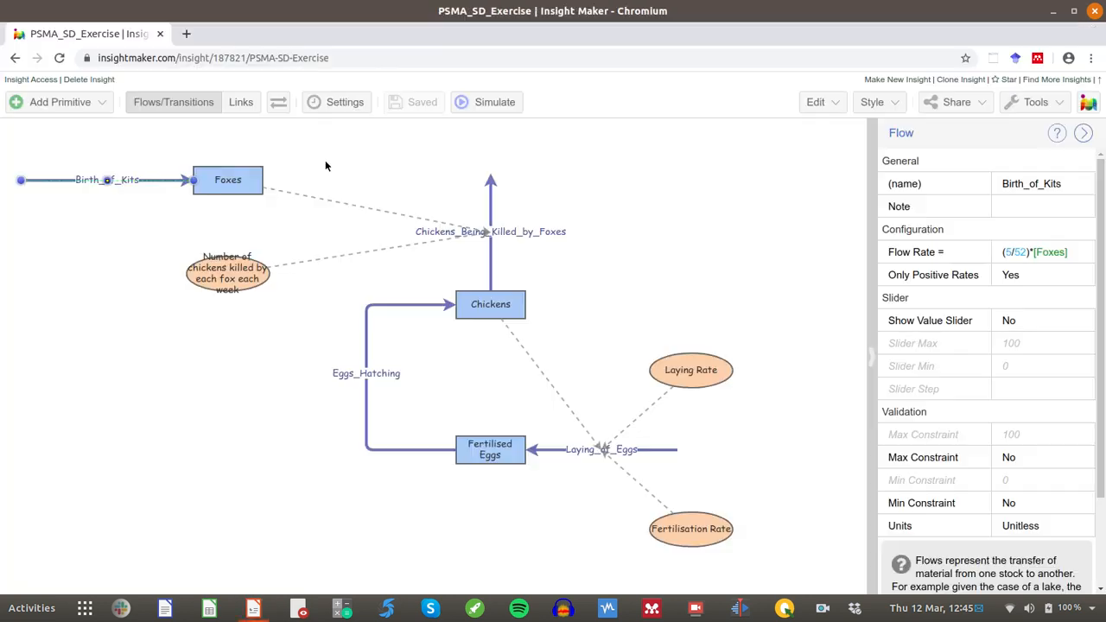
{"action": "double_click", "coordinate": [171, 179]}
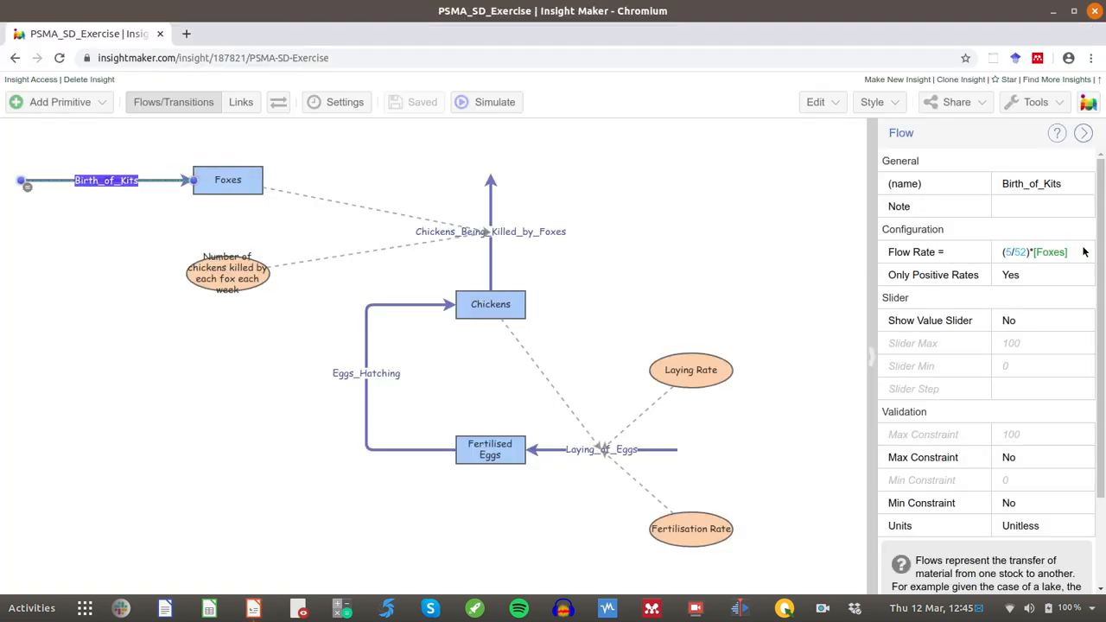
{"action": "left_click", "coordinate": [1037, 251]}
{"action": "left_click", "coordinate": [1084, 251]}
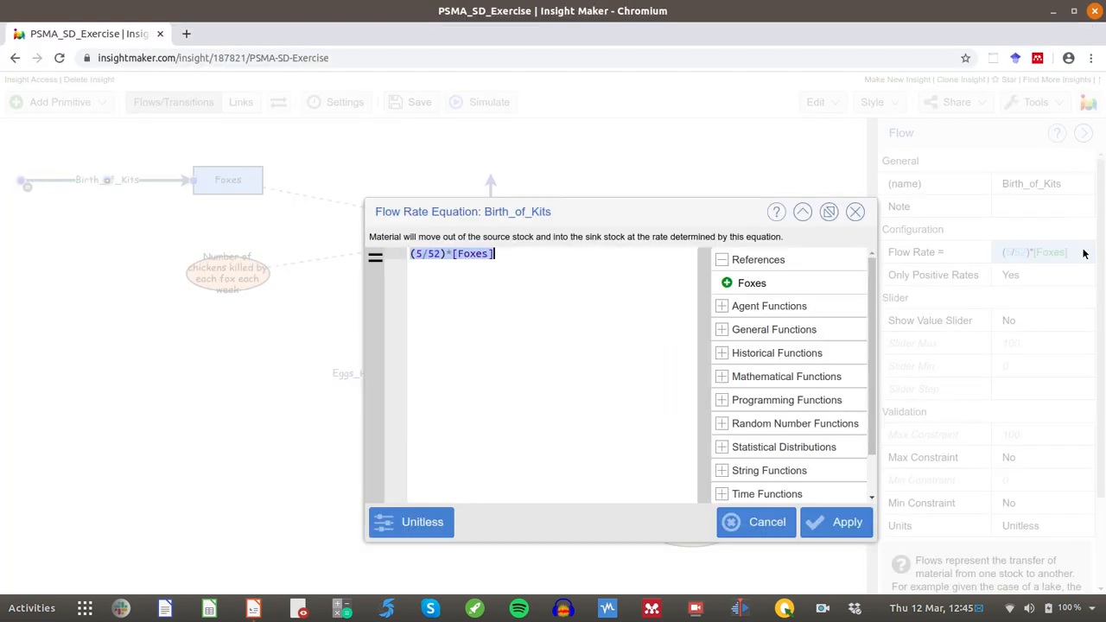
{"action": "left_click", "coordinate": [506, 273]}
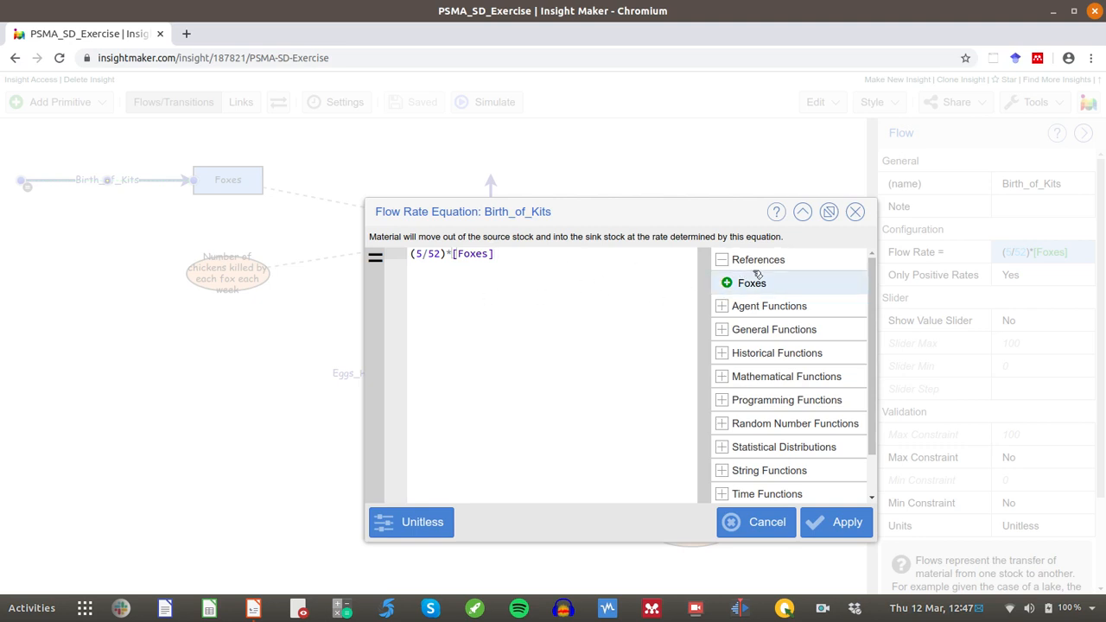
{"action": "left_click", "coordinate": [770, 529]}
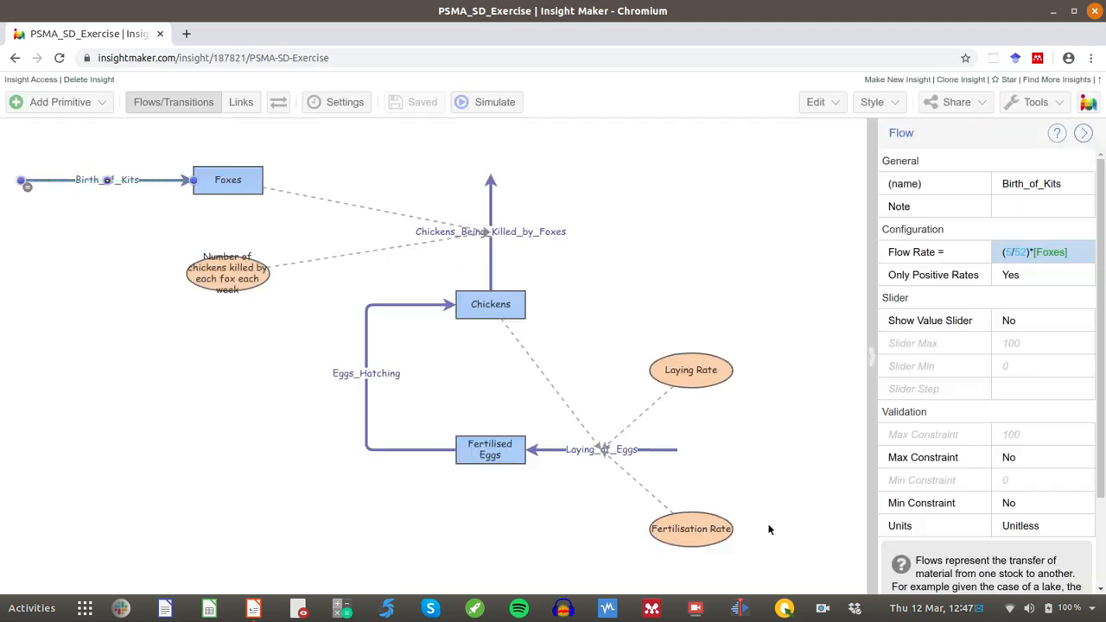
{"action": "left_click", "coordinate": [336, 181]}
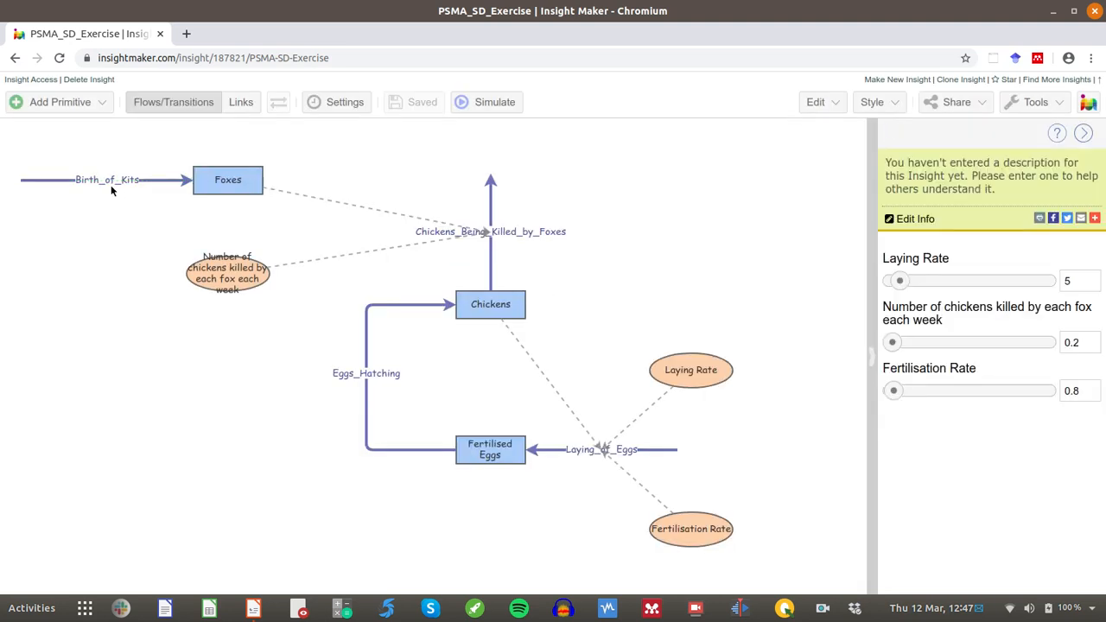
Step: Review the Foxes stock, and check the weekly chickens-killed-per-fox variable's value and slider settings against the exercise slide in Impress
{"action": "left_click", "coordinate": [254, 189]}
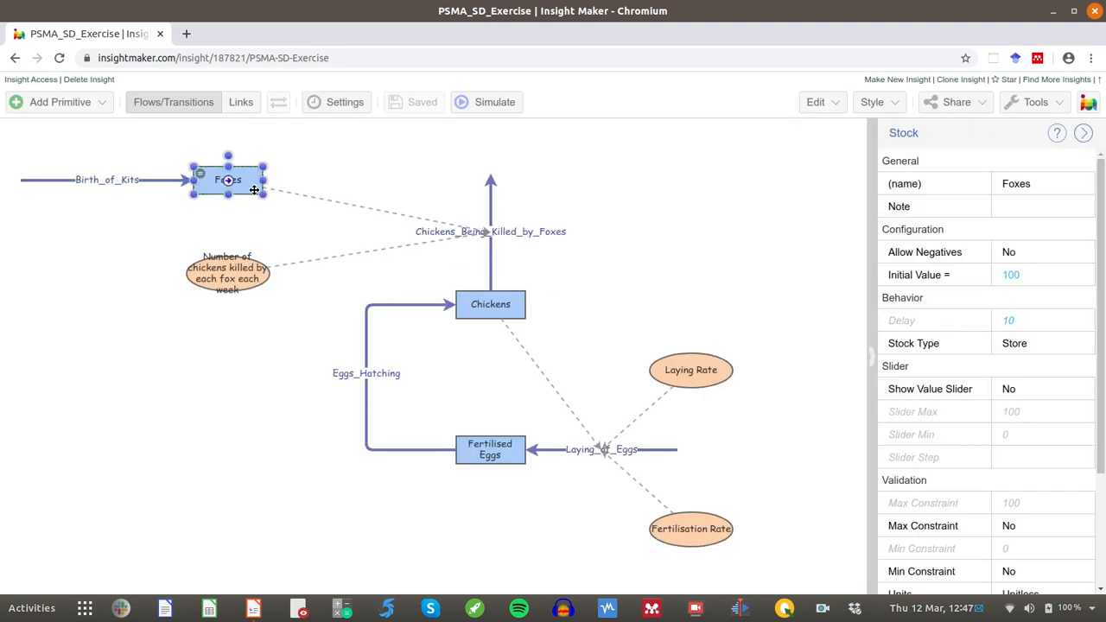
{"action": "left_click", "coordinate": [154, 235]}
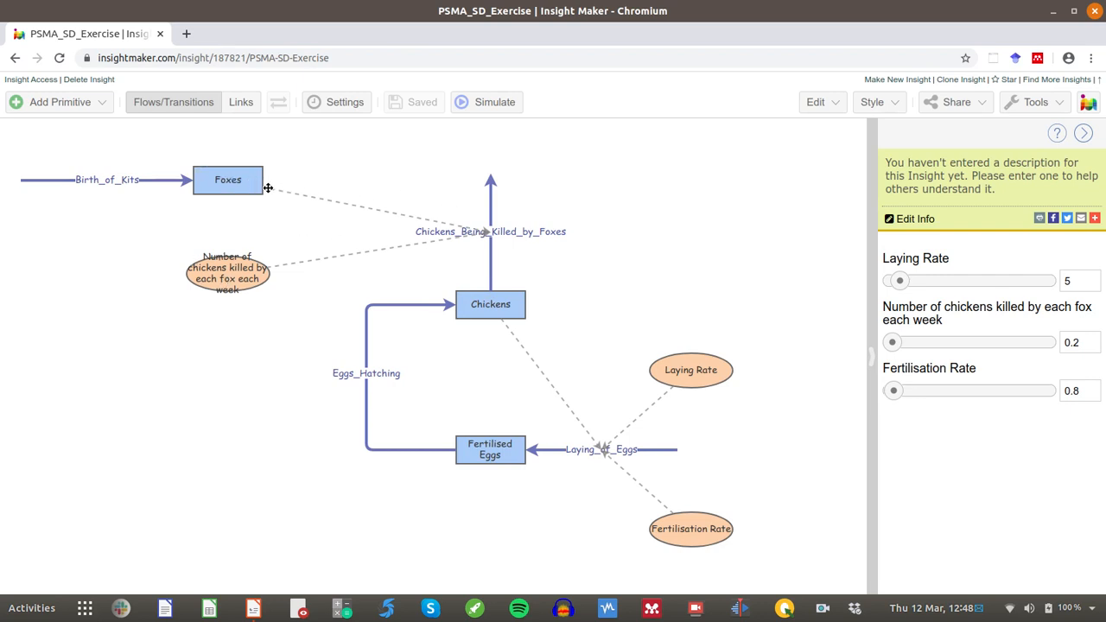
{"action": "mouse_move", "coordinate": [239, 183]}
{"action": "left_click", "coordinate": [251, 278]}
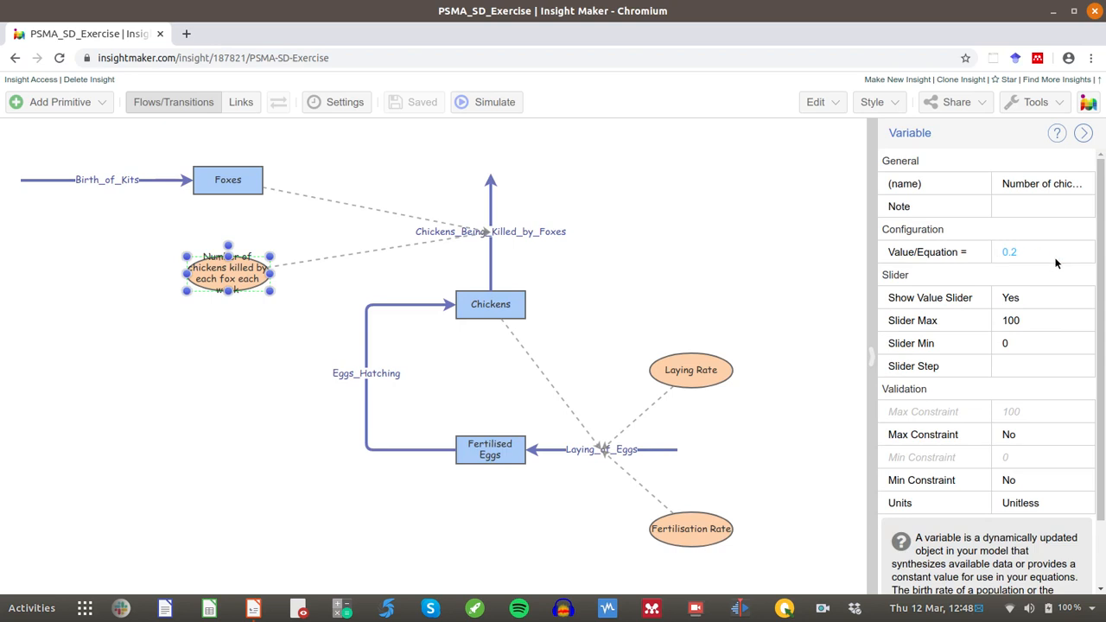
{"action": "key", "text": "alt+Tab"}
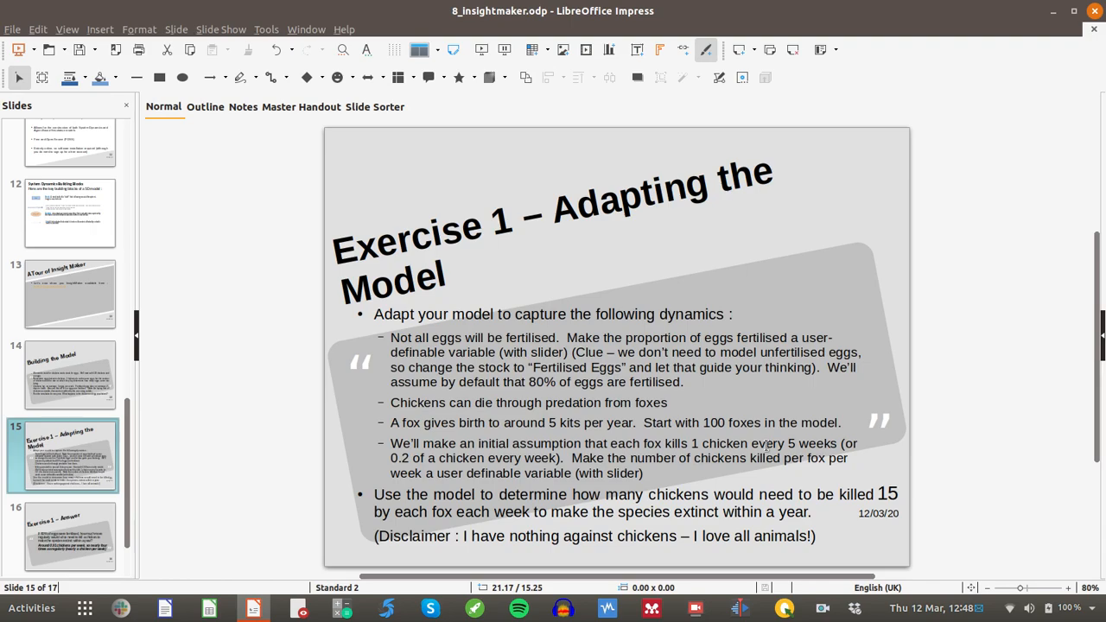
{"action": "key", "text": "alt+Tab"}
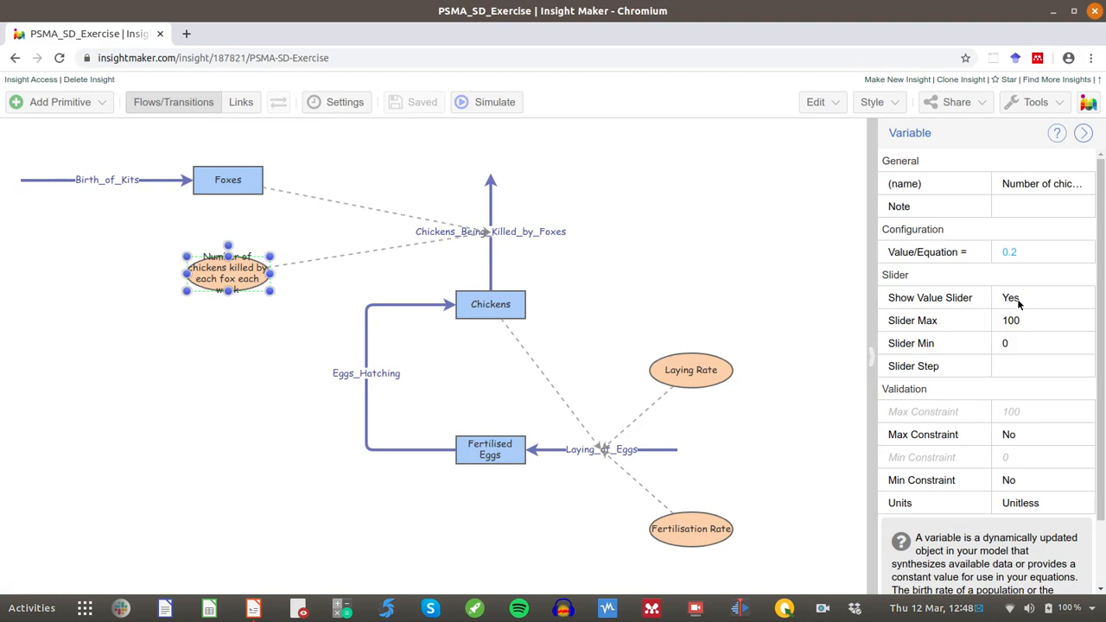
{"action": "left_click", "coordinate": [831, 283]}
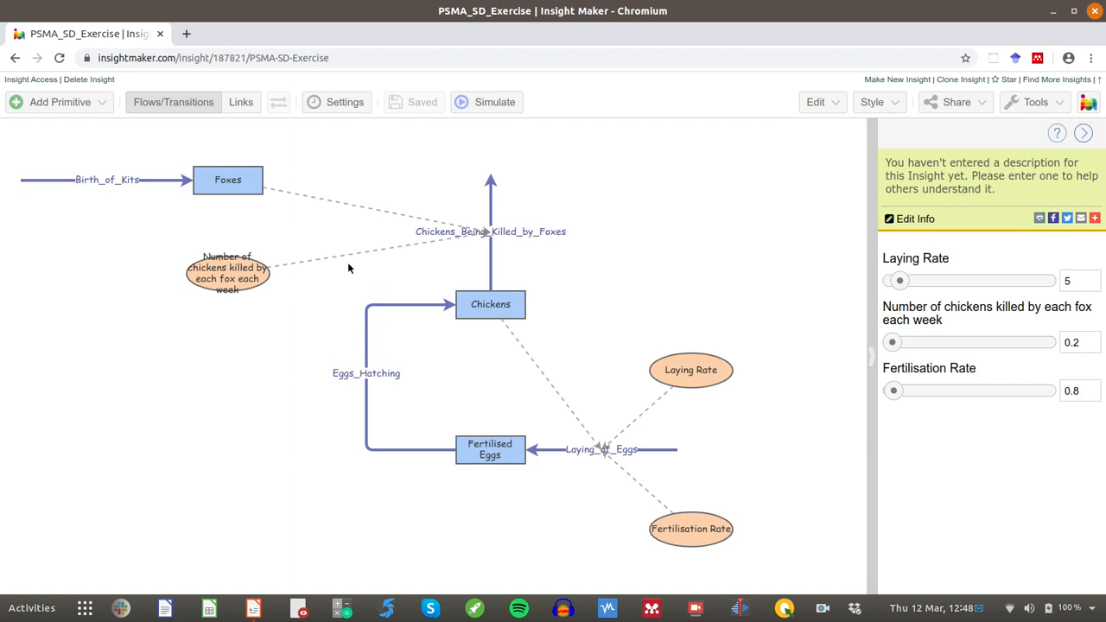
Step: Examine the flow rate equation of the Chickens_Being_Killed_by_Foxes flow and close it without changes
{"action": "left_click", "coordinate": [490, 264]}
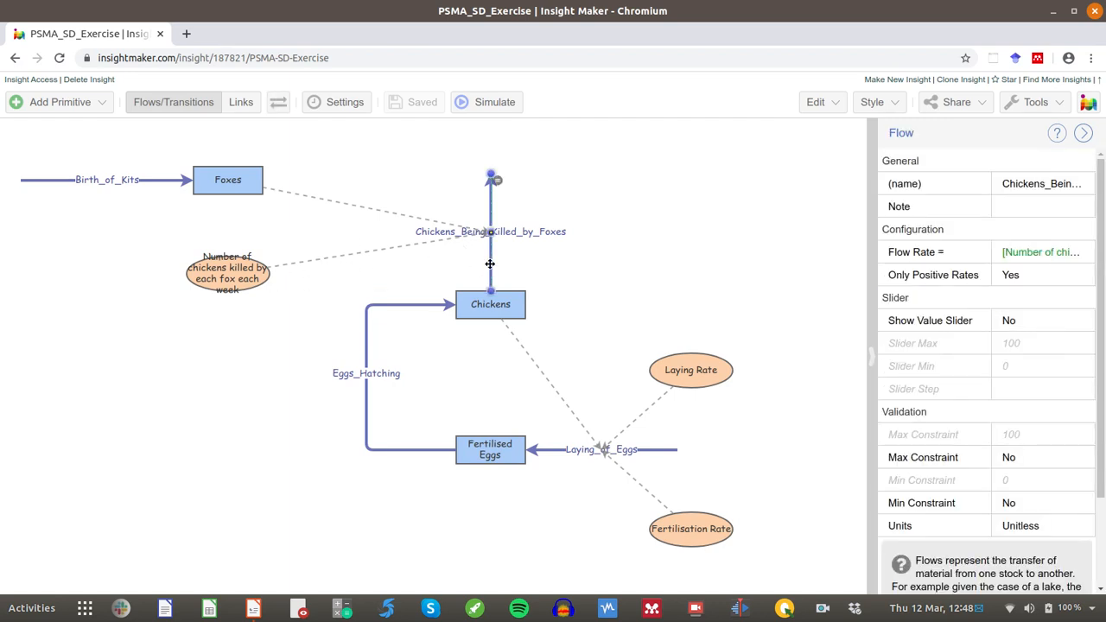
{"action": "left_click", "coordinate": [1085, 250]}
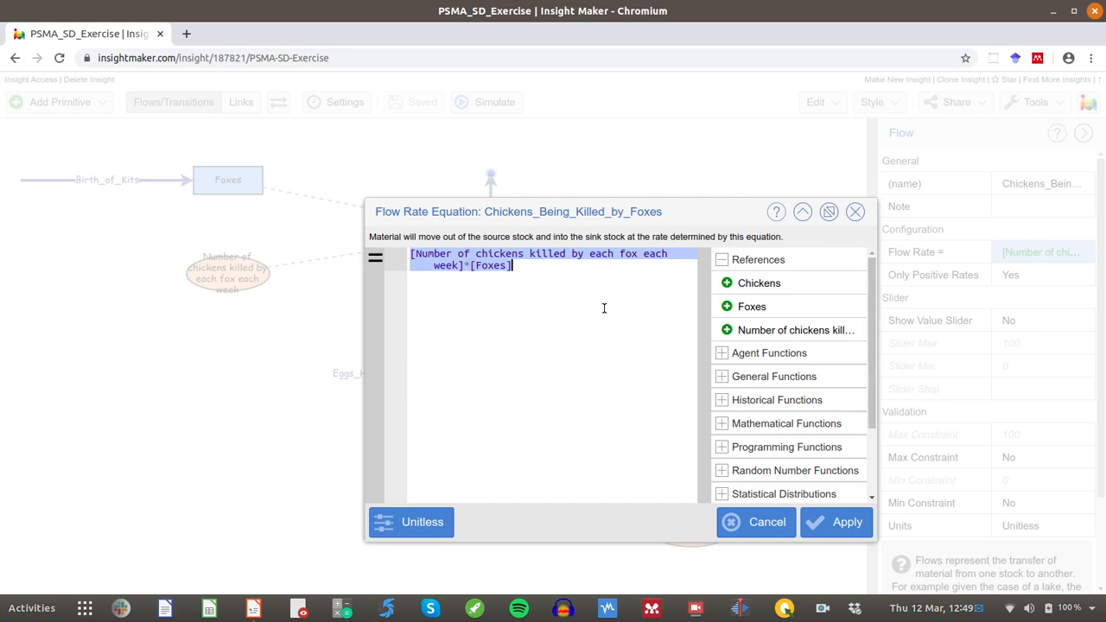
{"action": "left_click", "coordinate": [762, 522]}
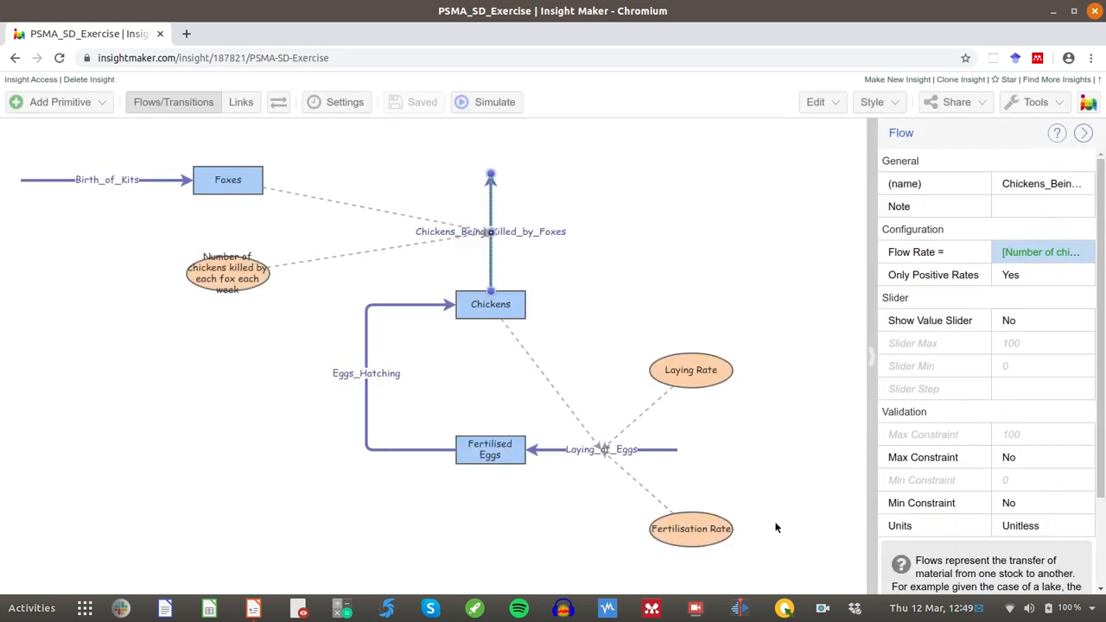
Step: Run the simulation and show the results in the New Display chart of chickens and foxes
{"action": "left_click", "coordinate": [487, 102]}
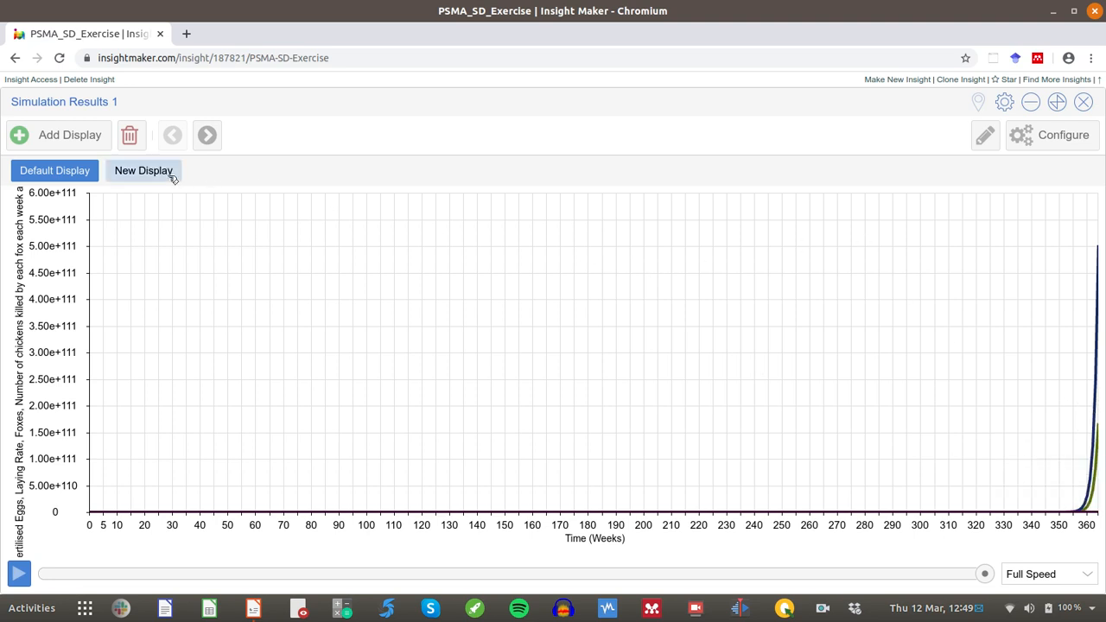
{"action": "left_click", "coordinate": [129, 175]}
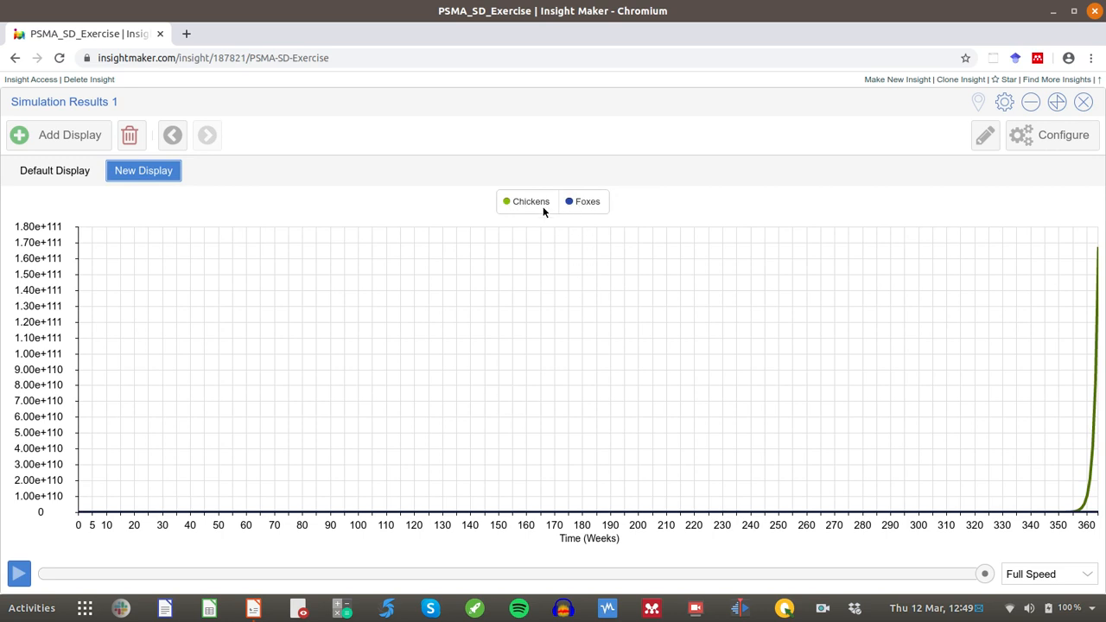
Step: Examine the chickens and foxes curves separately by hiding each series in turn, restore both, and close the results
{"action": "mouse_move", "coordinate": [879, 513]}
{"action": "left_click", "coordinate": [573, 204]}
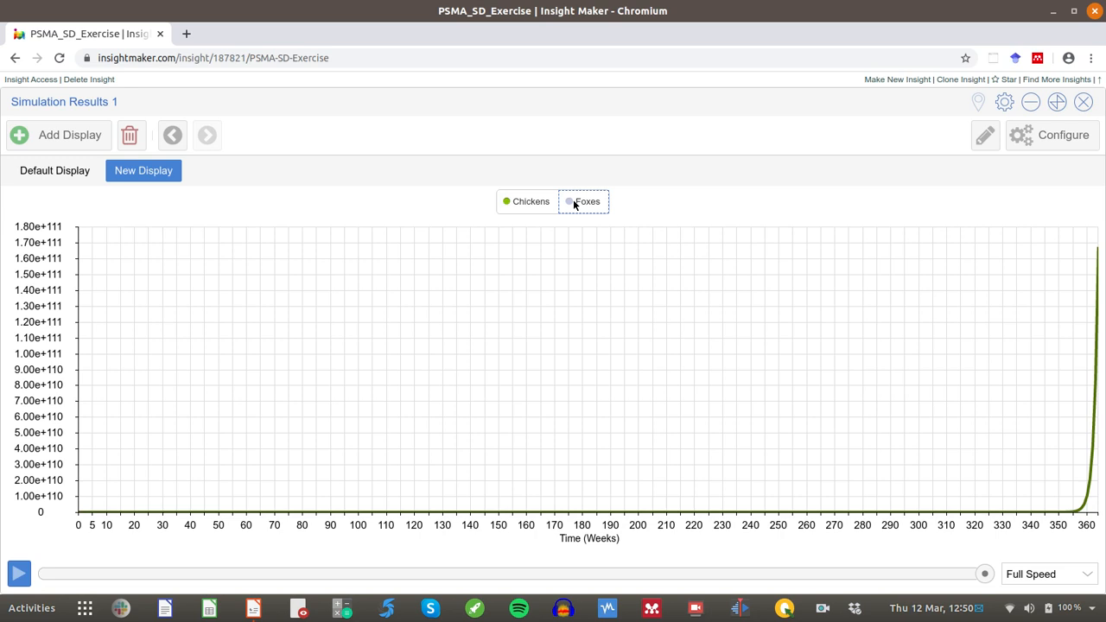
{"action": "left_click", "coordinate": [573, 204]}
{"action": "left_click", "coordinate": [516, 203]}
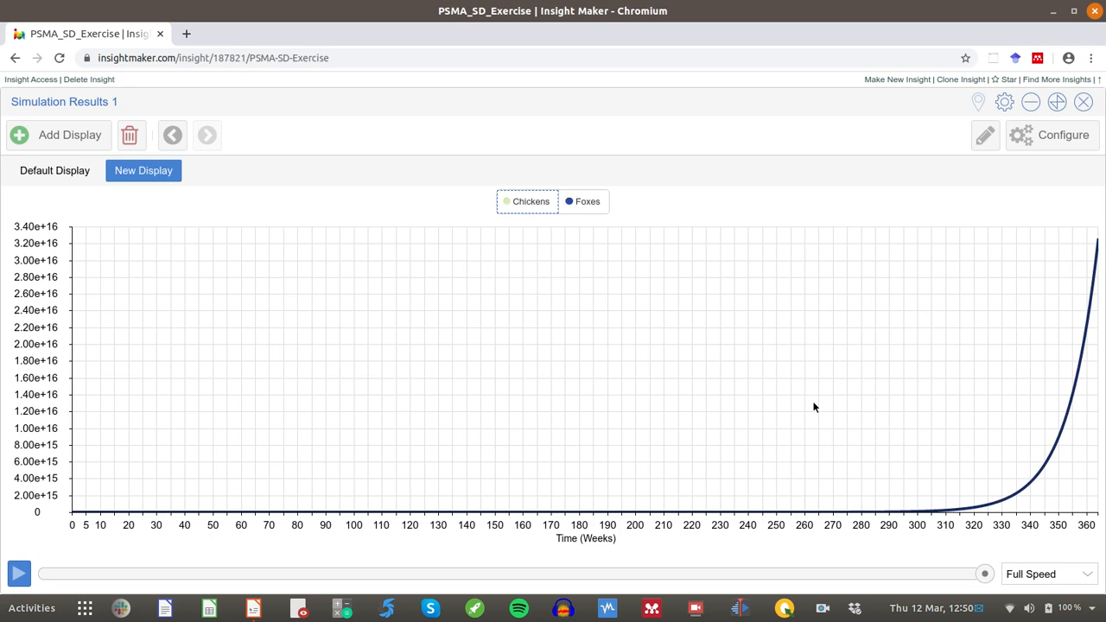
{"action": "left_click", "coordinate": [518, 202]}
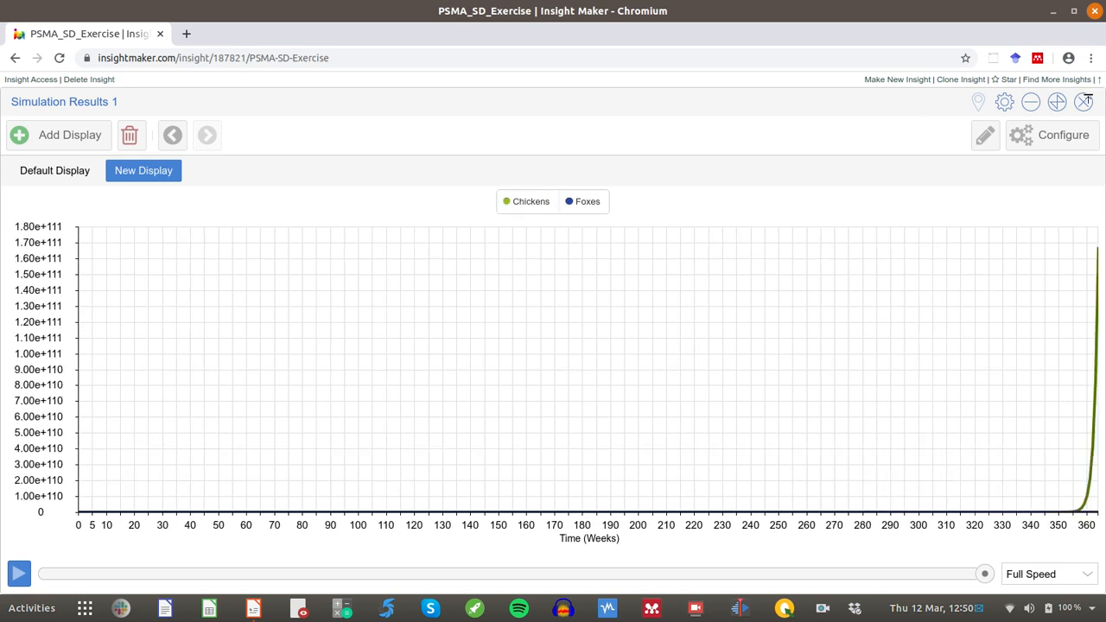
{"action": "left_click", "coordinate": [1086, 102]}
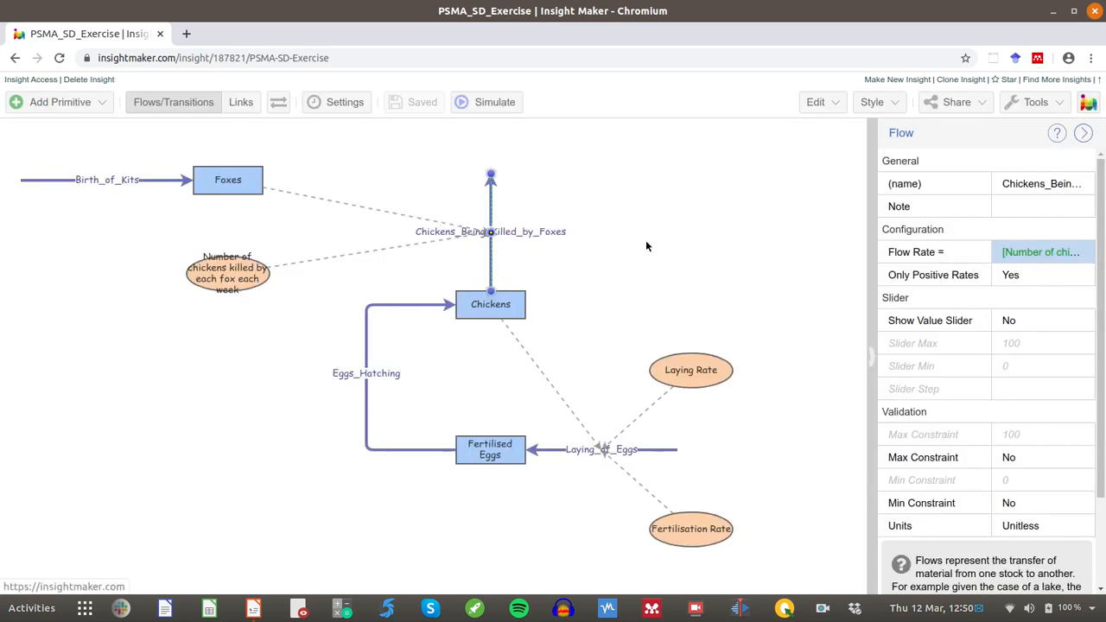
Step: Set the number of chickens killed by each fox each week to 0.5, then simulate the model and close the results
{"action": "left_click", "coordinate": [292, 393]}
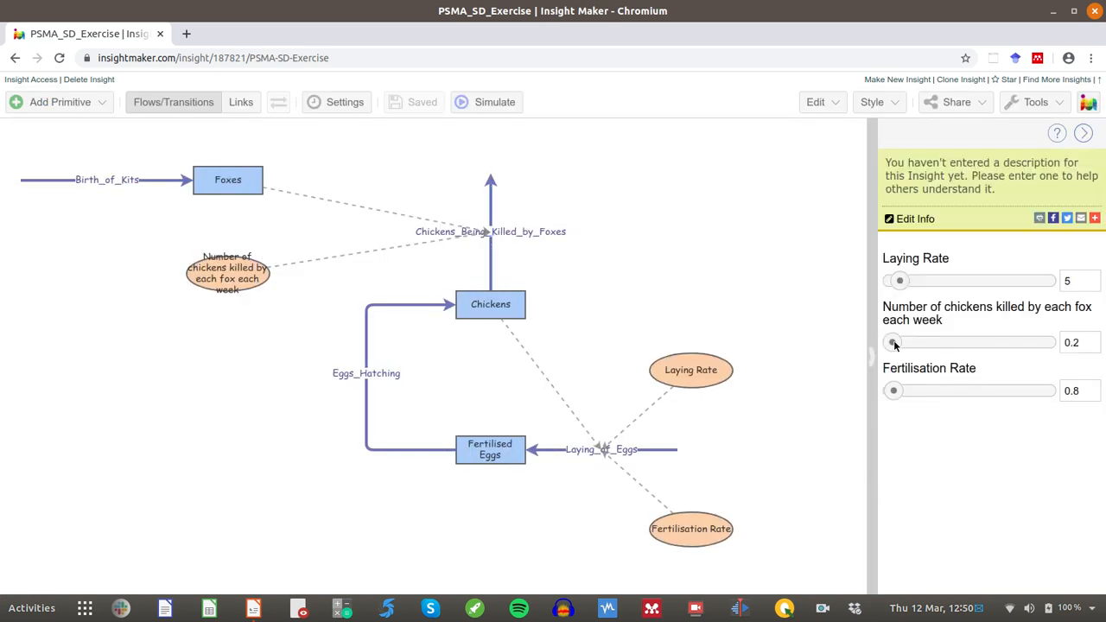
{"action": "left_click_drag", "start_coordinate": [895, 344], "coordinate": [872, 343]}
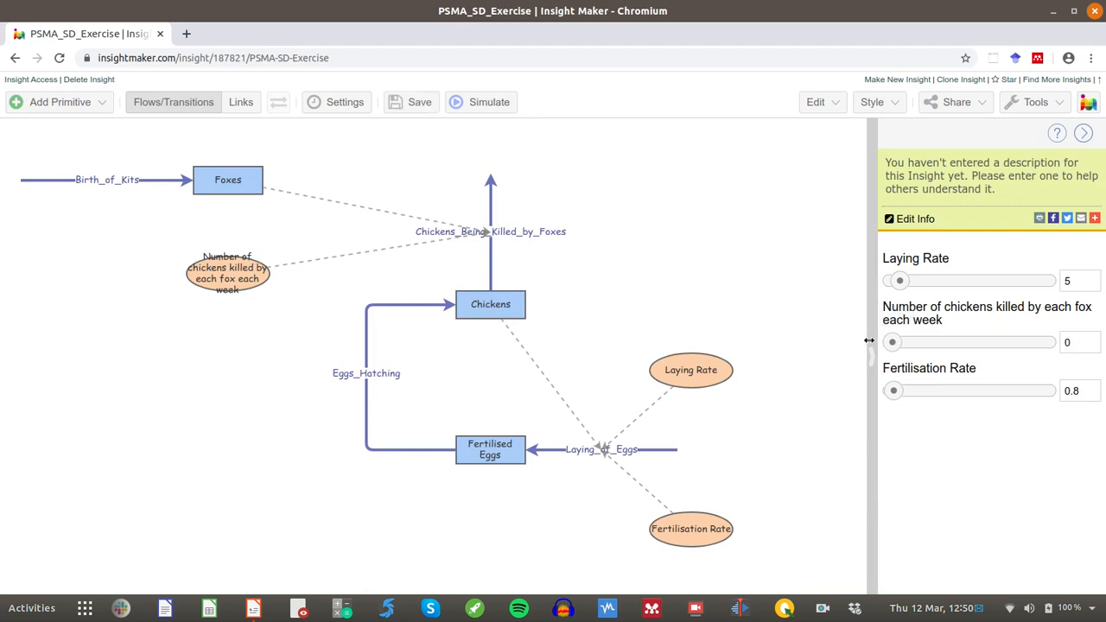
{"action": "double_click", "coordinate": [1076, 339]}
{"action": "type", "text": "0.5"}
{"action": "key", "text": "Return"}
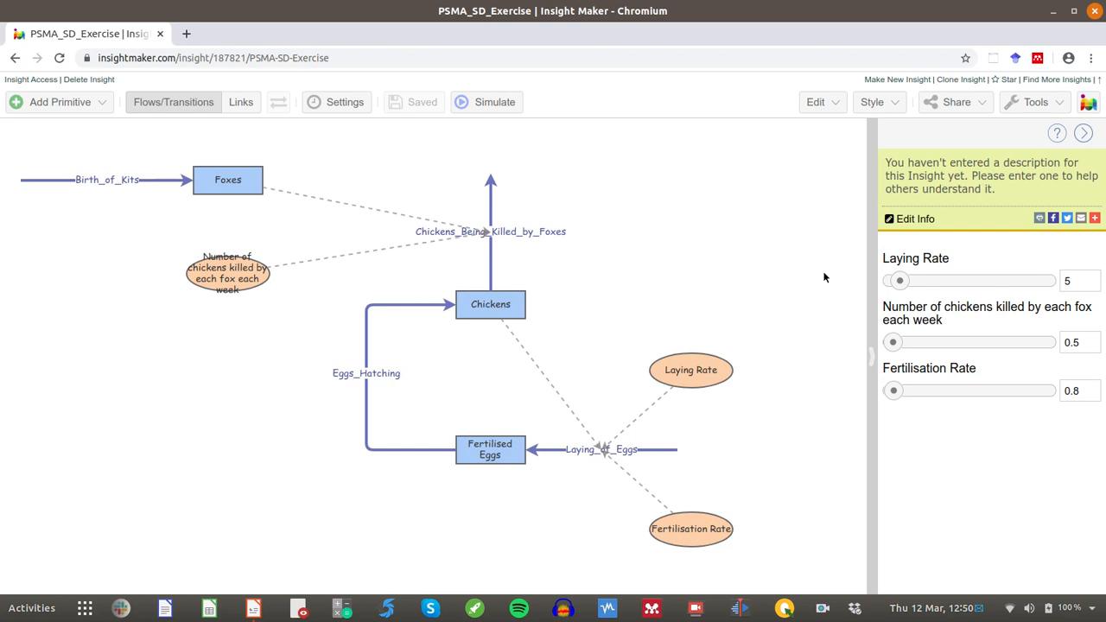
{"action": "left_click", "coordinate": [457, 104]}
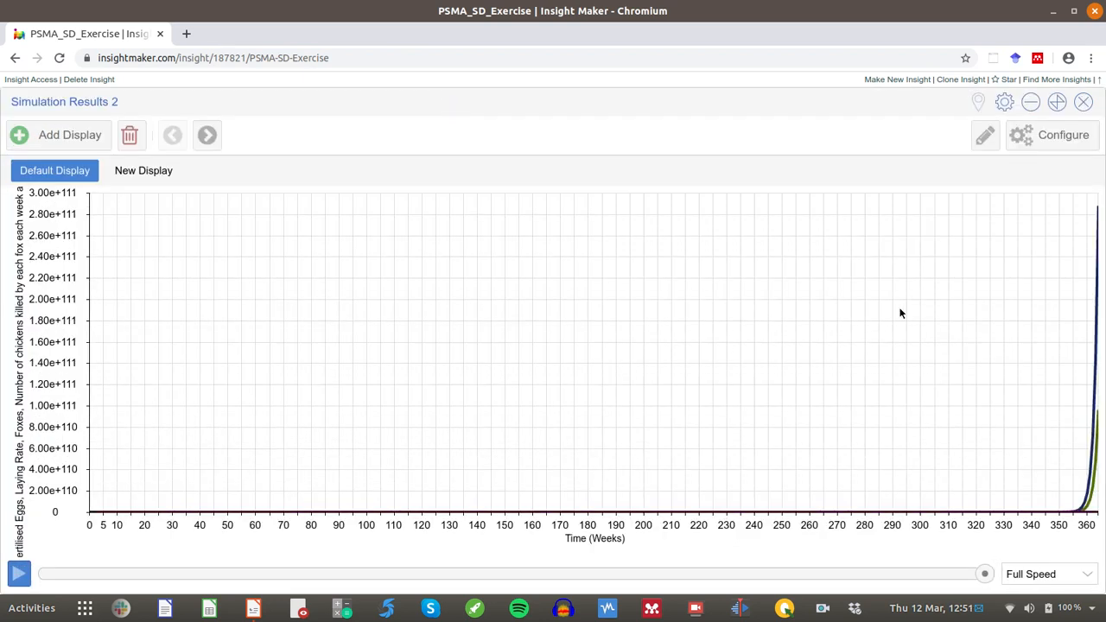
{"action": "left_click", "coordinate": [1084, 102]}
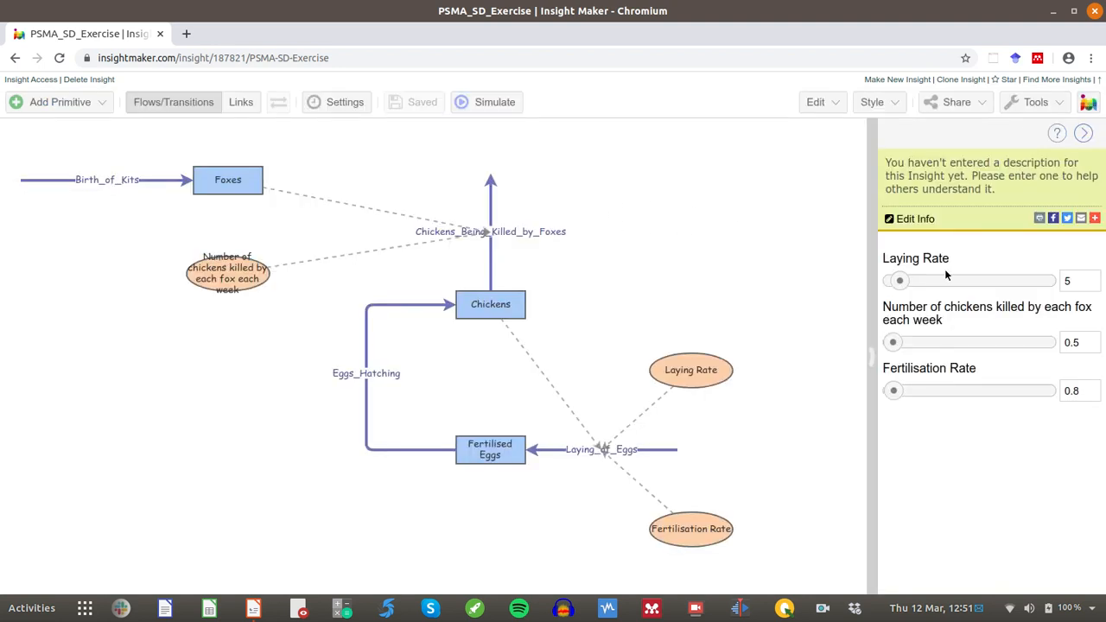
Step: Set the number of chickens killed by each fox each week to 1, and simulate to show the chickens and foxes chart
{"action": "left_click", "coordinate": [1080, 344]}
{"action": "type", "text": "1"}
{"action": "left_click", "coordinate": [484, 104]}
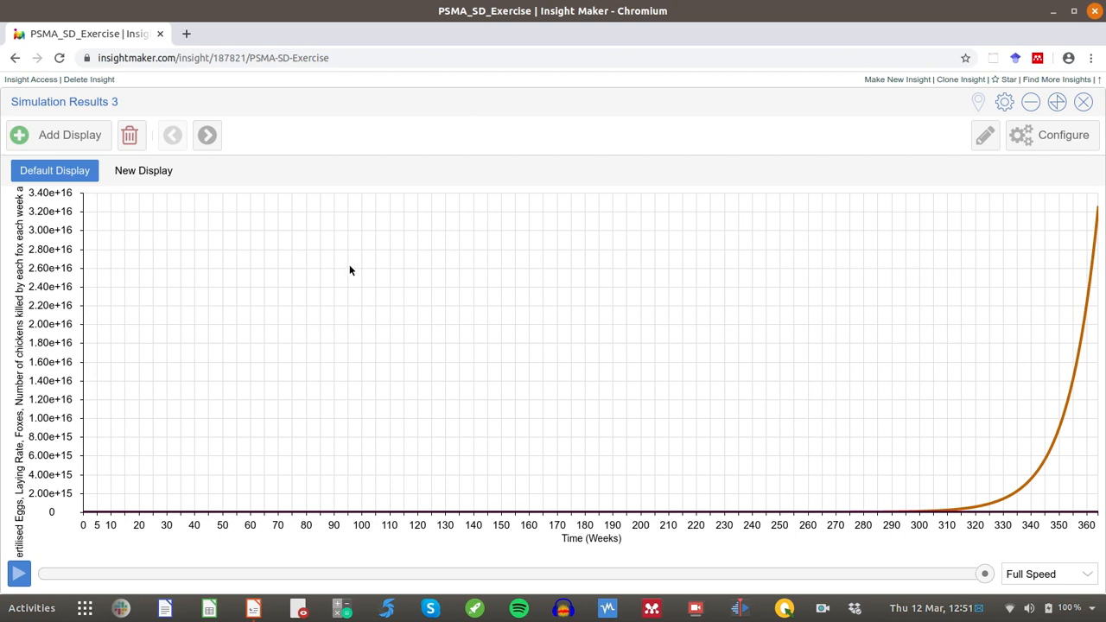
{"action": "left_click", "coordinate": [143, 170]}
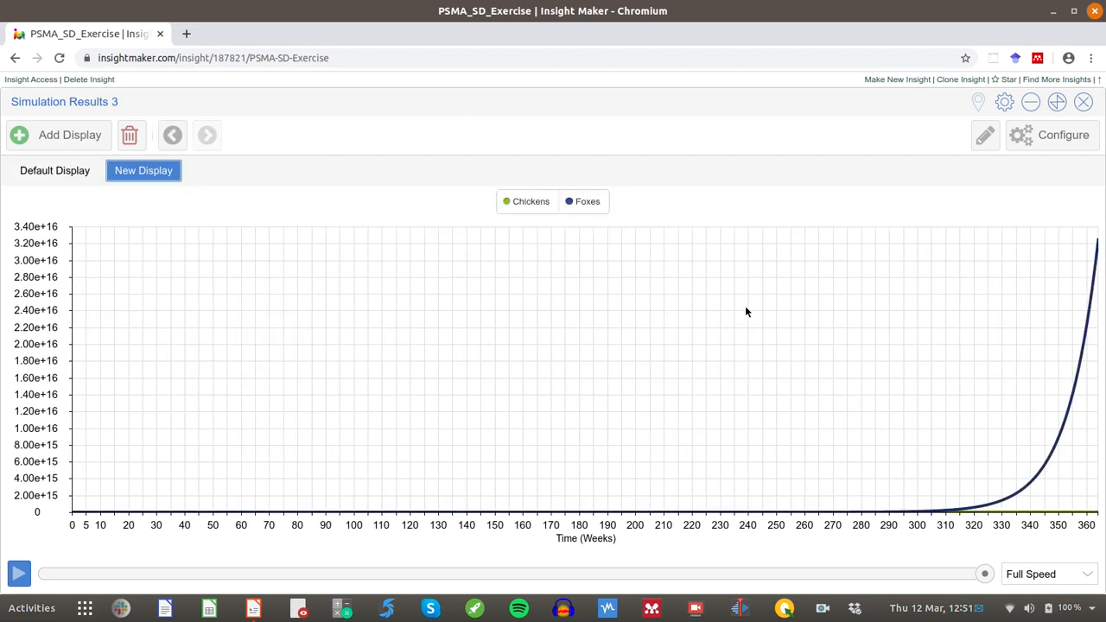
{"action": "mouse_move", "coordinate": [1081, 408]}
Step: Add a table display listing Chickens and Foxes to the simulation results, and close the results after viewing it
{"action": "left_click", "coordinate": [60, 132]}
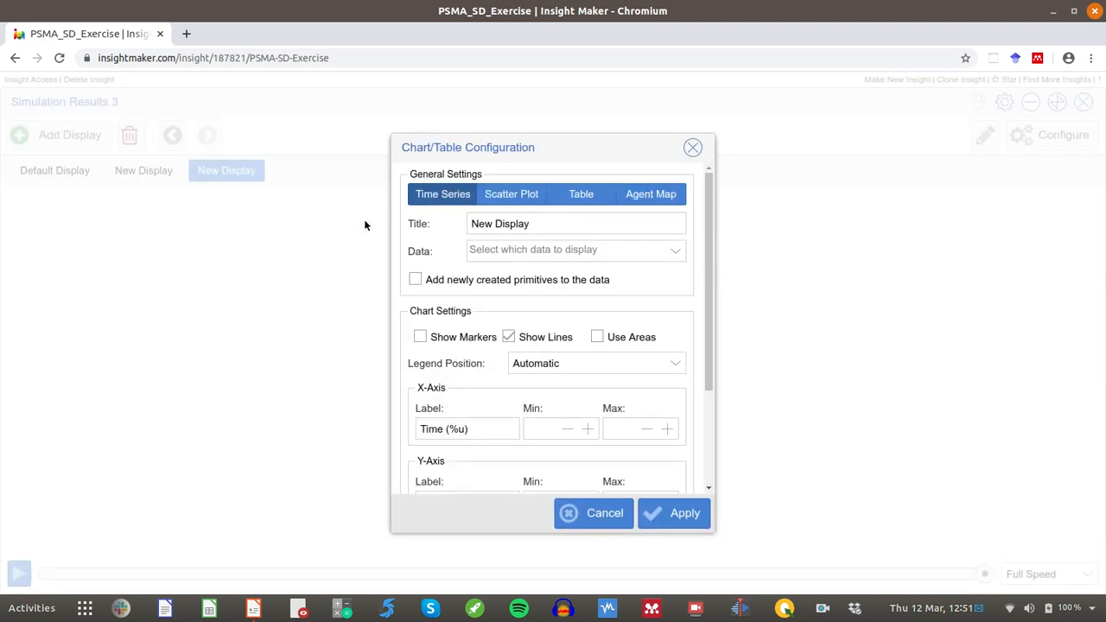
{"action": "left_click", "coordinate": [587, 192]}
{"action": "left_click", "coordinate": [564, 251]}
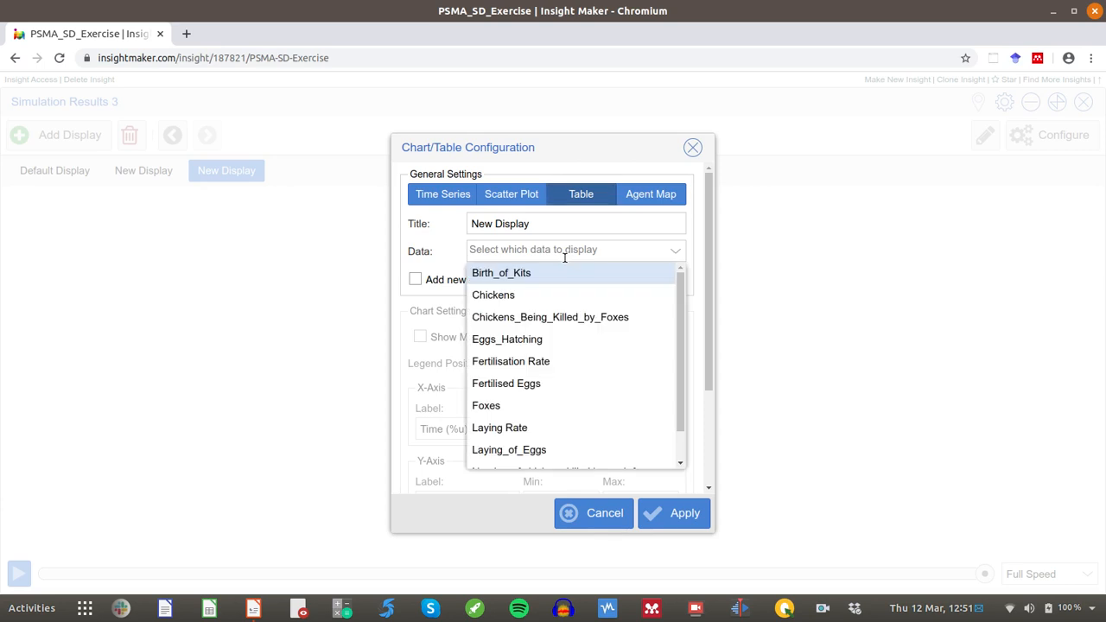
{"action": "left_click", "coordinate": [528, 298]}
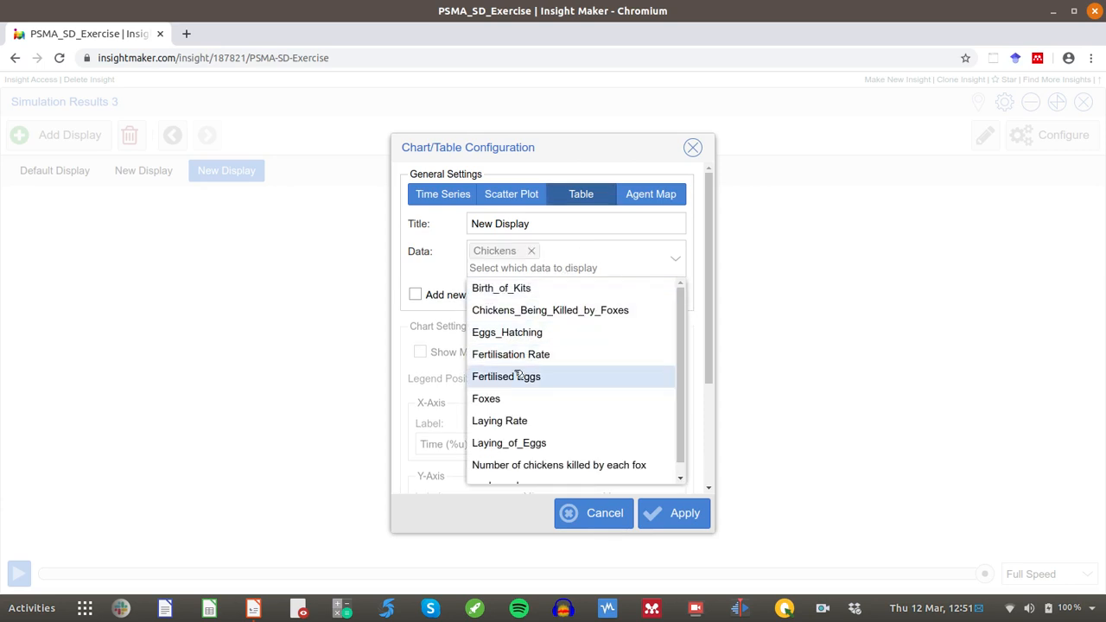
{"action": "left_click", "coordinate": [521, 398]}
{"action": "left_click", "coordinate": [674, 515]}
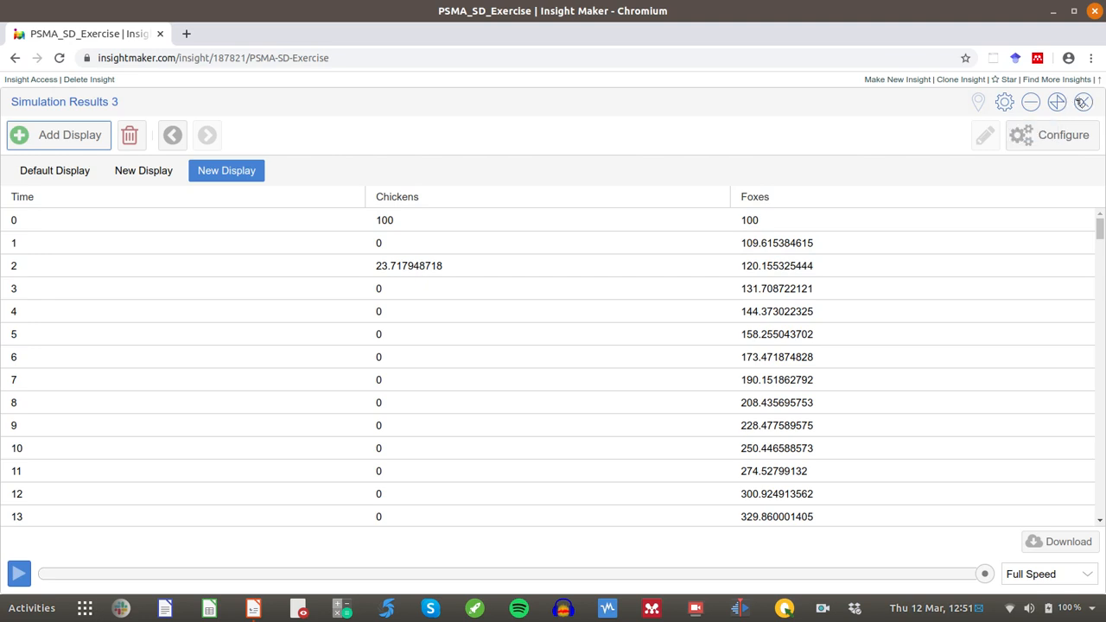
{"action": "left_click", "coordinate": [1083, 102]}
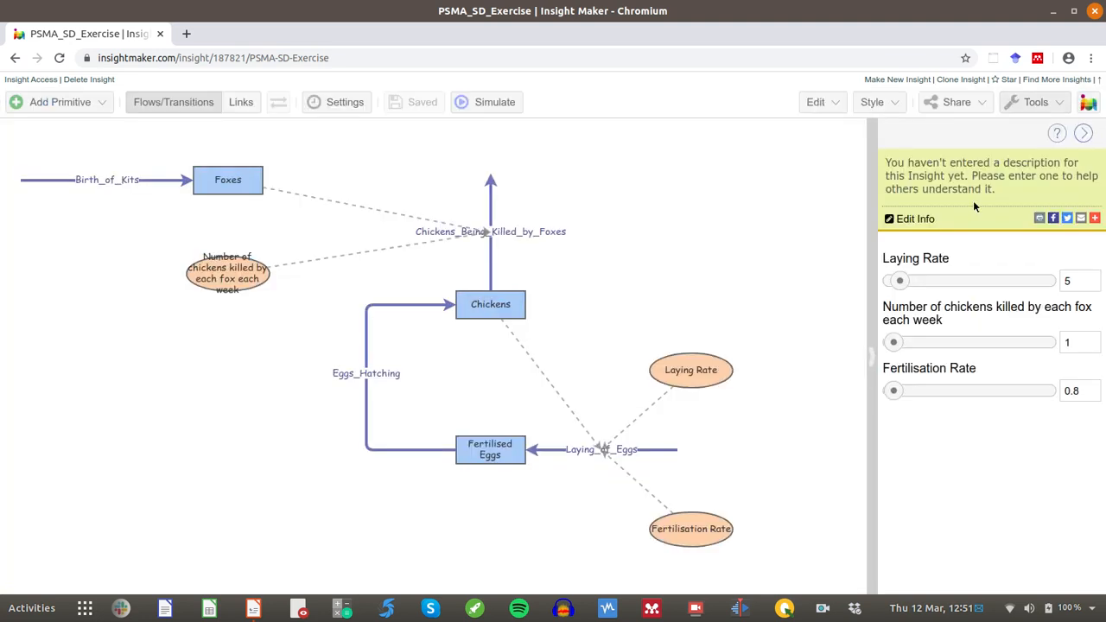
Step: Set the value of the variable for chickens killed by each fox each week to 0.91
{"action": "left_click", "coordinate": [232, 285]}
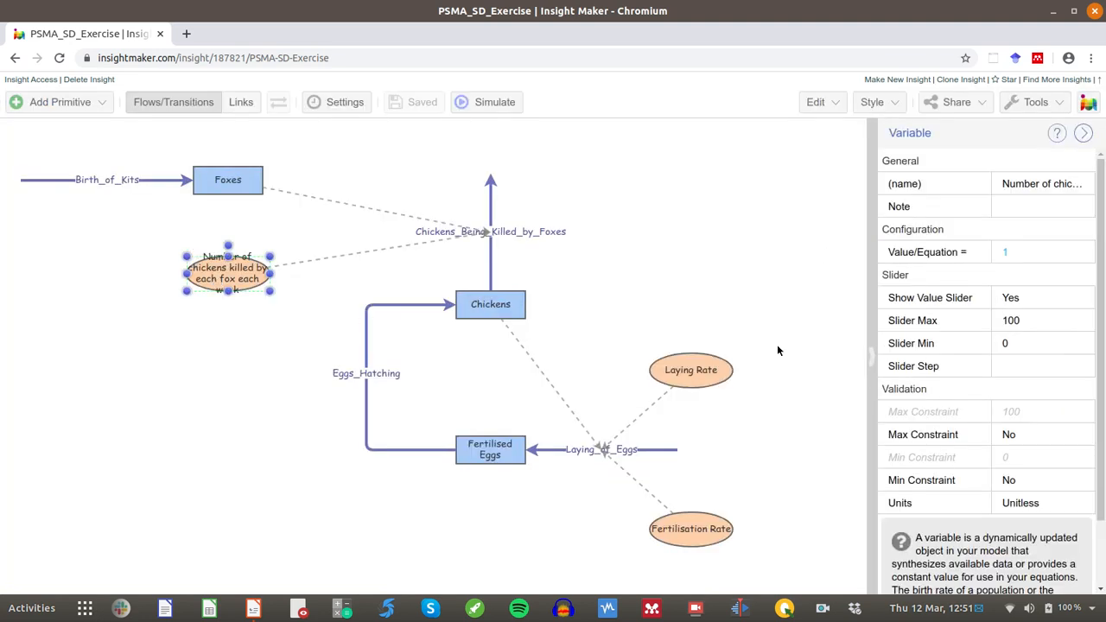
{"action": "left_click", "coordinate": [1021, 251]}
{"action": "type", "text": "0.91"}
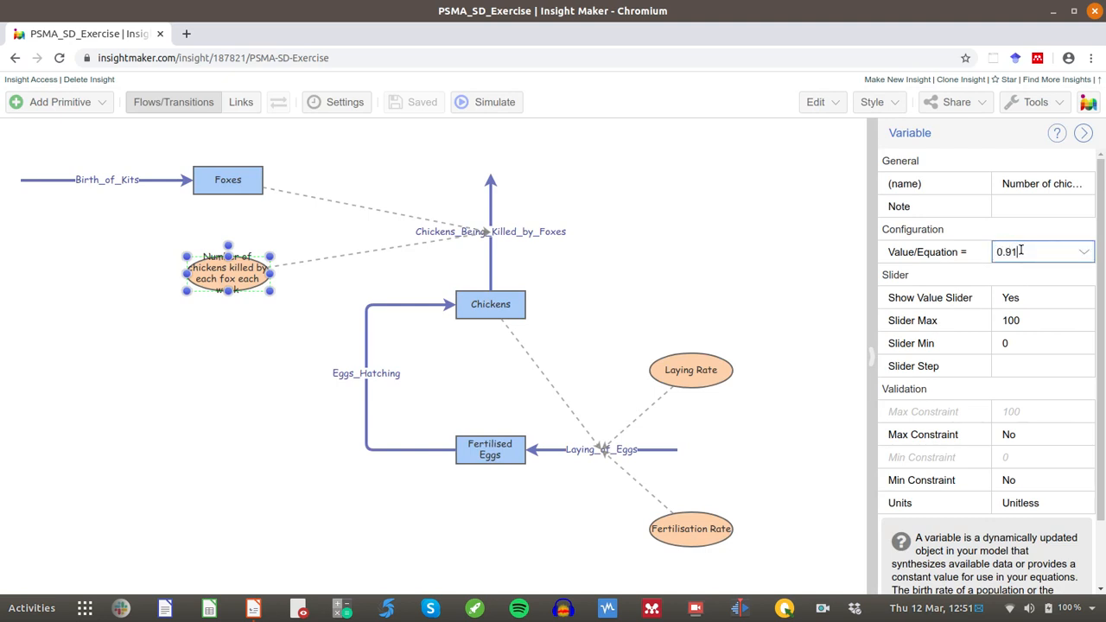
{"action": "left_click", "coordinate": [670, 220]}
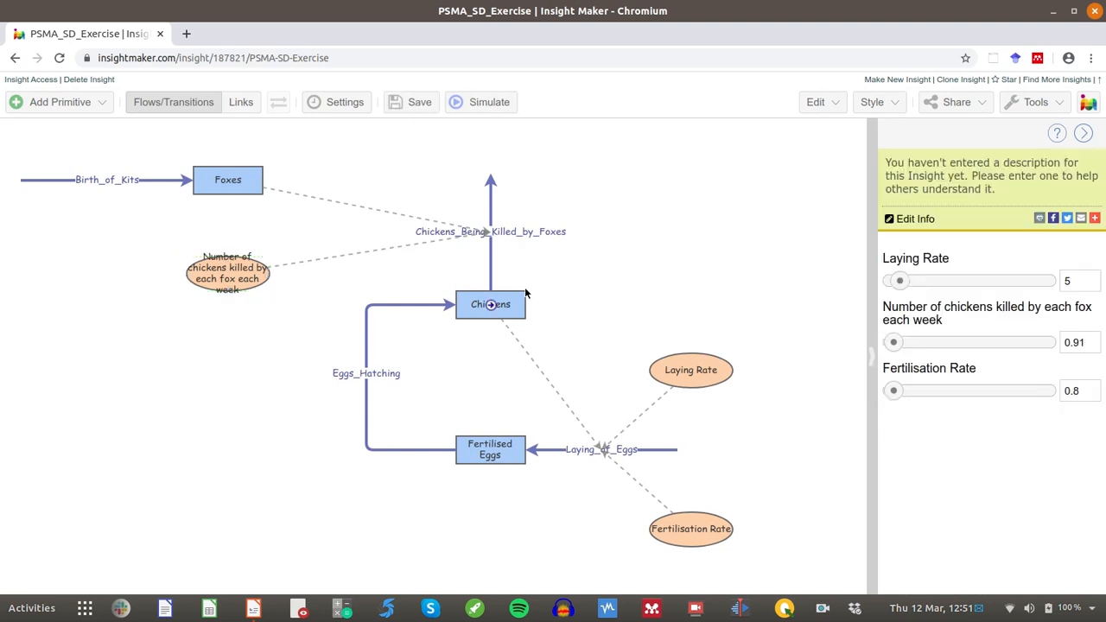
Step: Simulate the model, examine the weekly chicken and fox numbers in the table display, and close the results
{"action": "left_click", "coordinate": [505, 111]}
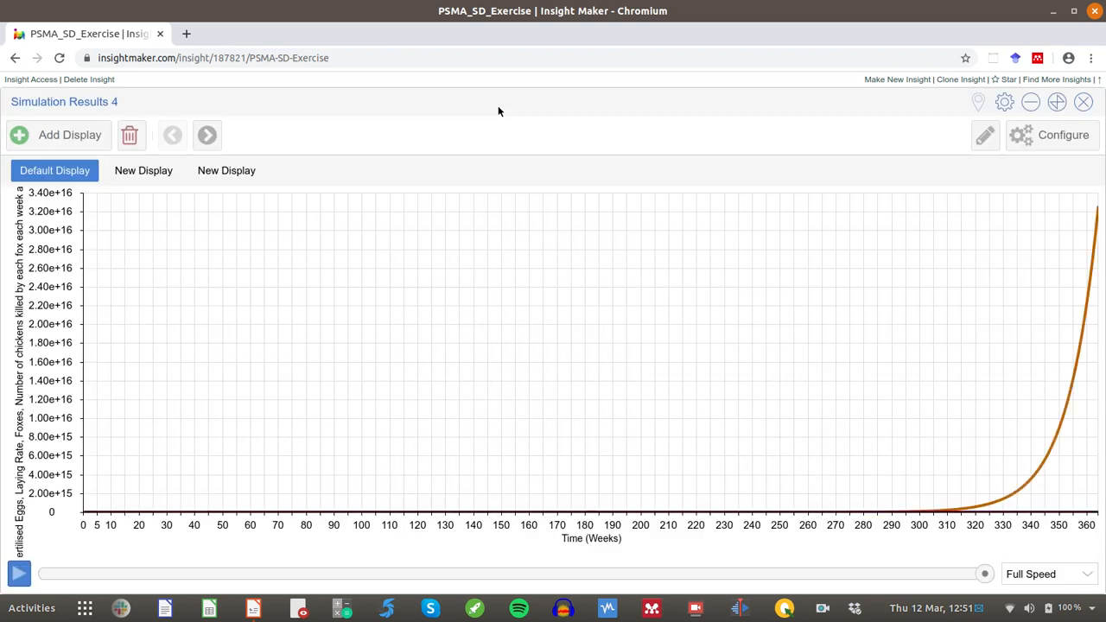
{"action": "left_click", "coordinate": [209, 172]}
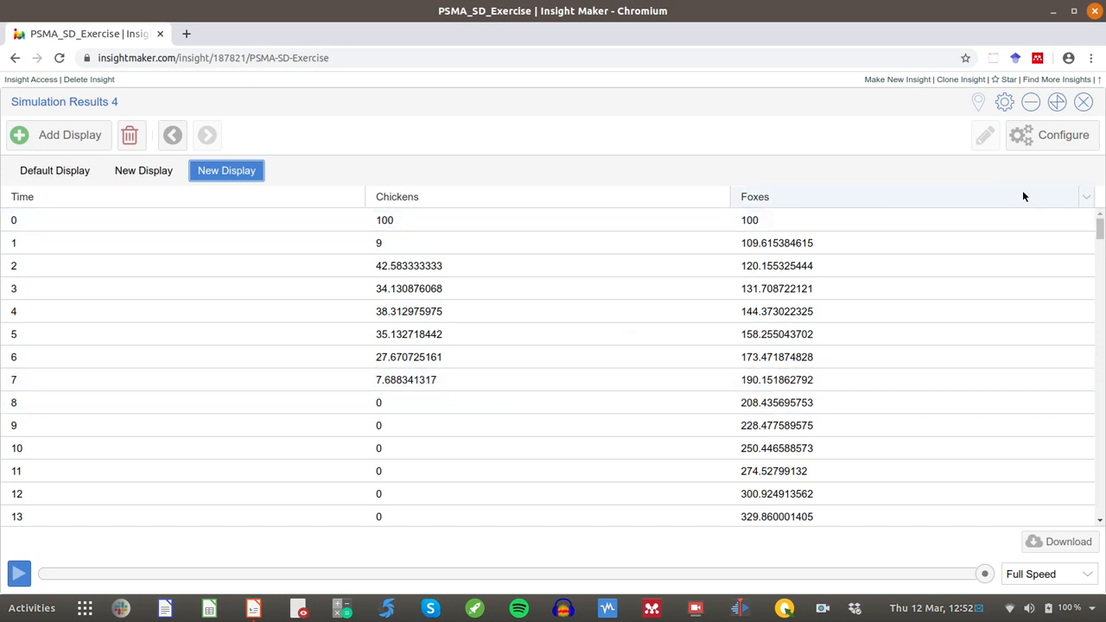
{"action": "left_click", "coordinate": [1084, 102]}
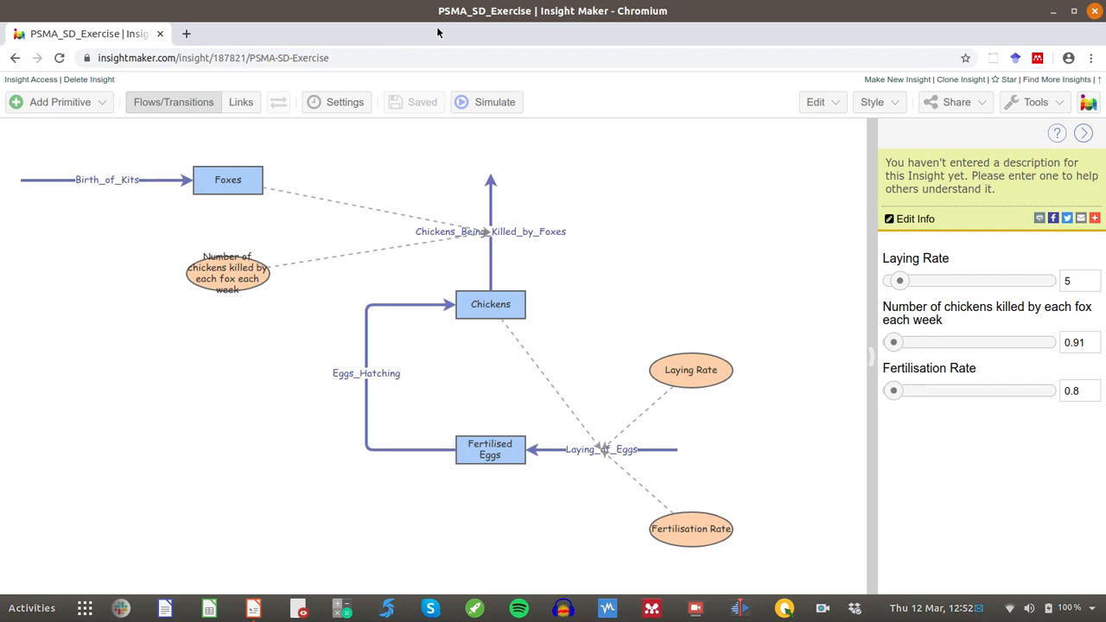
Step: Review the model's import and export options for sharing, and highlight the insight's web address without changing it
{"action": "left_click", "coordinate": [955, 102]}
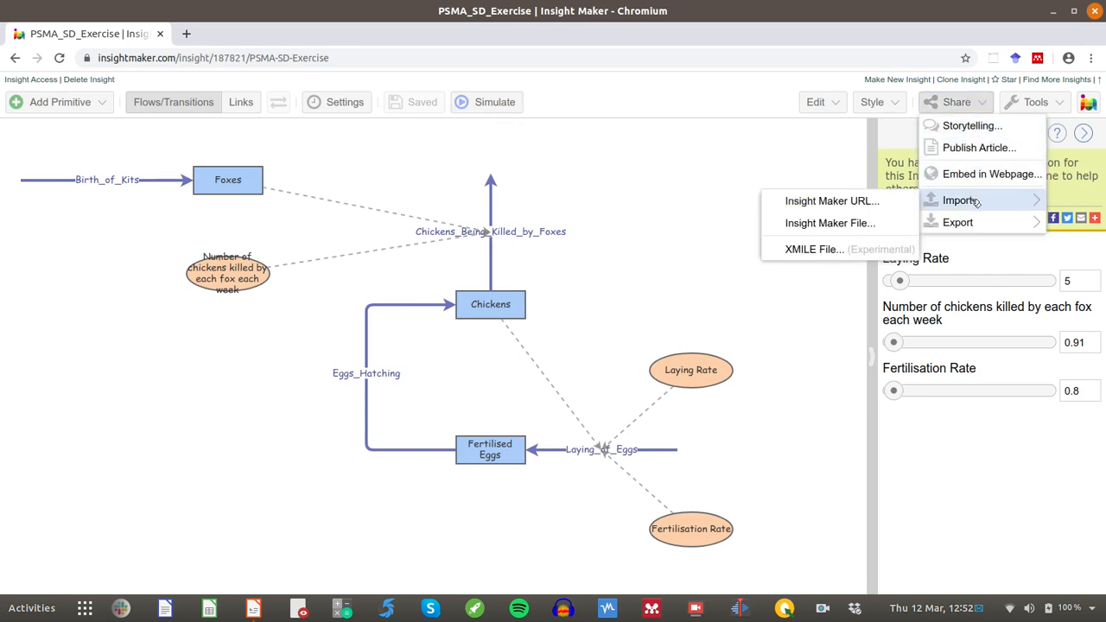
{"action": "mouse_move", "coordinate": [958, 222]}
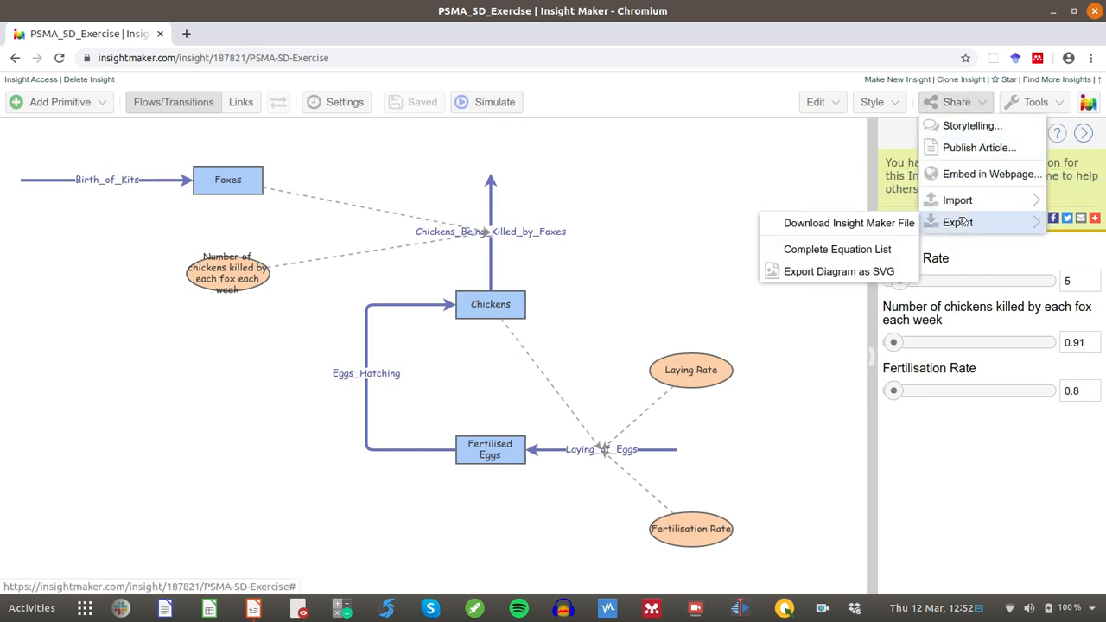
{"action": "left_click", "coordinate": [958, 102]}
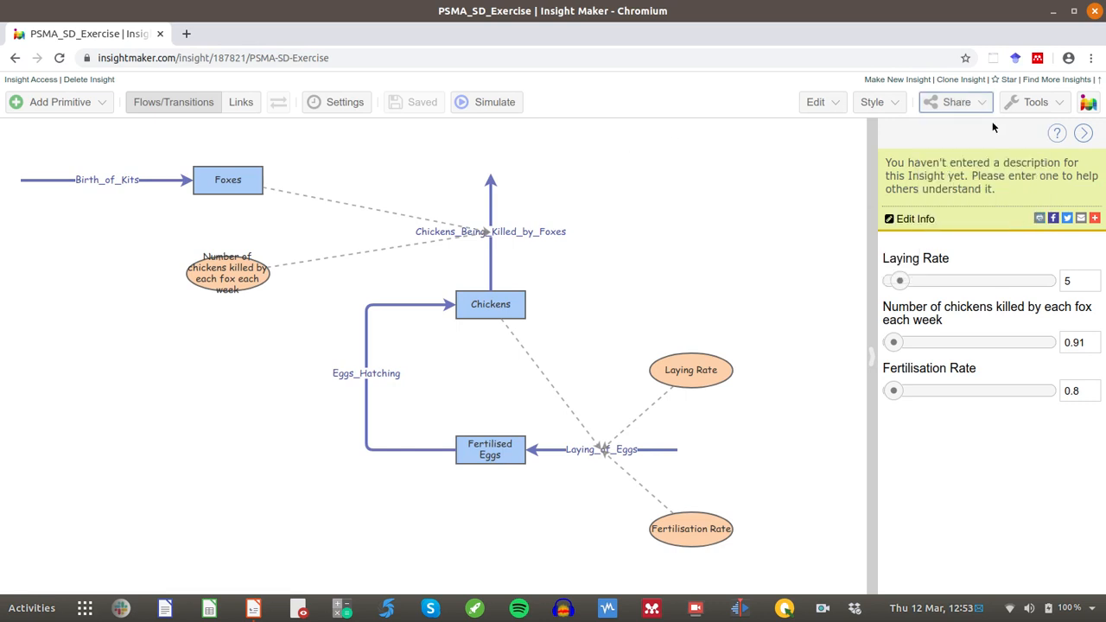
{"action": "left_click", "coordinate": [942, 103]}
{"action": "left_click", "coordinate": [749, 204]}
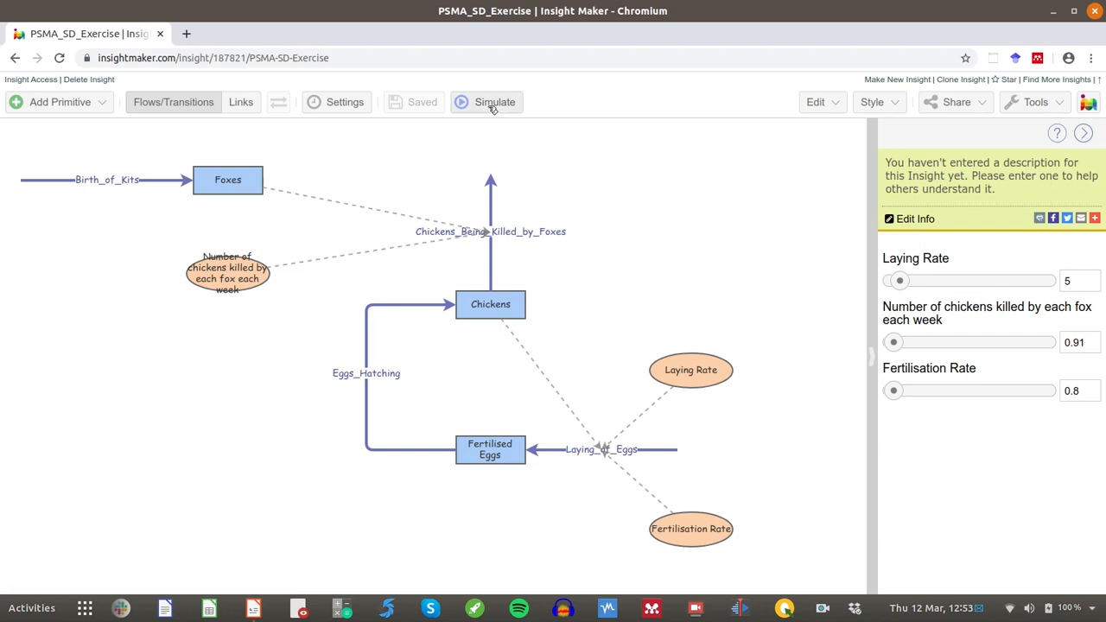
{"action": "left_click", "coordinate": [336, 58]}
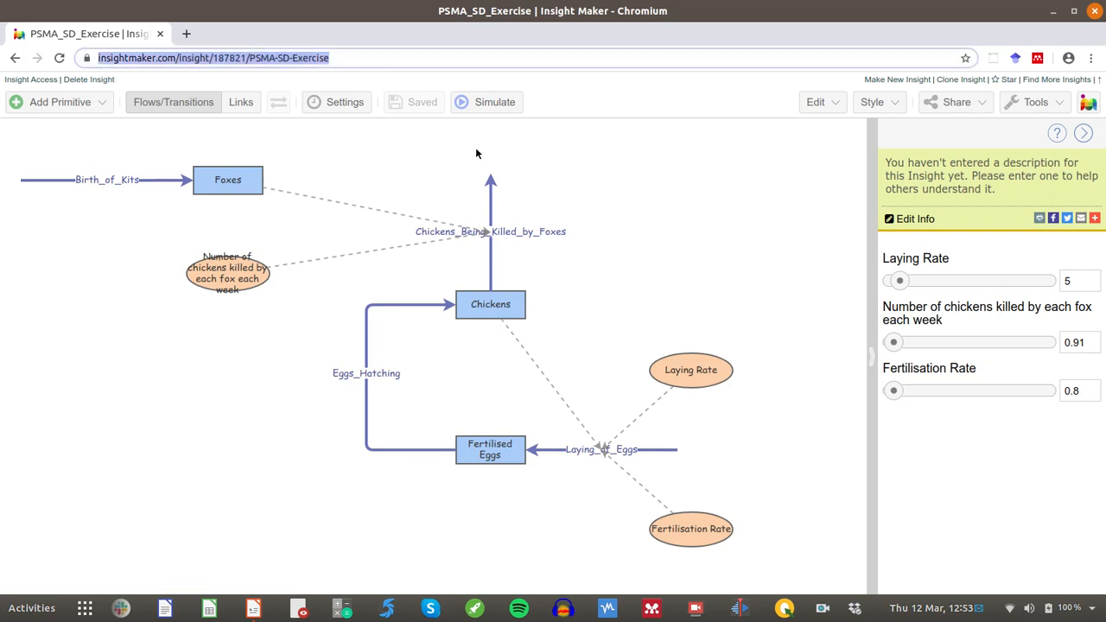
{"action": "left_click", "coordinate": [612, 202]}
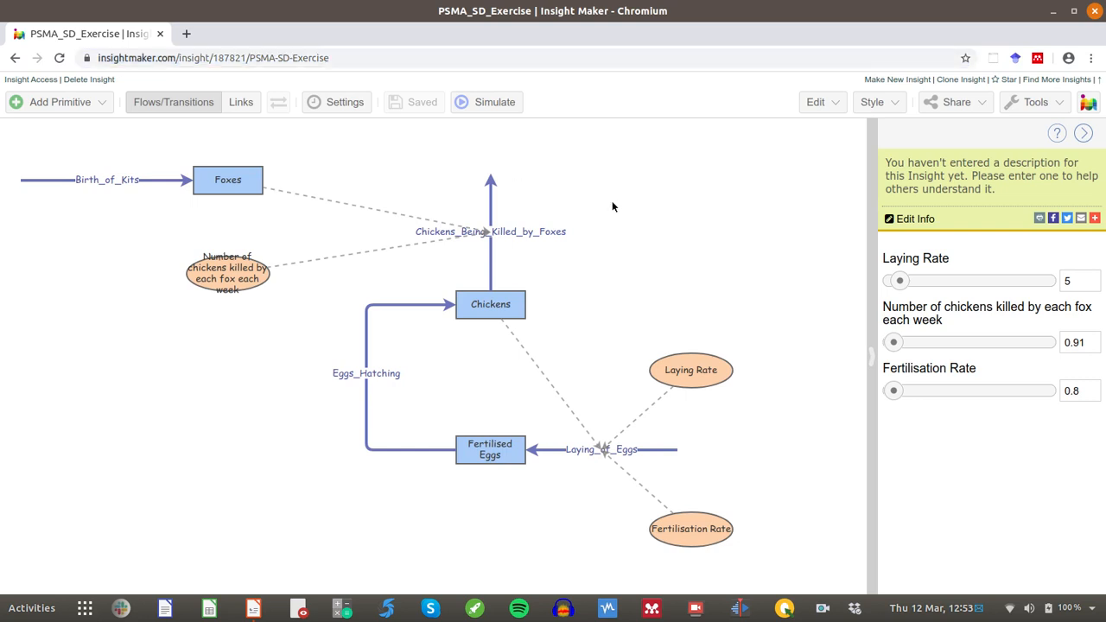